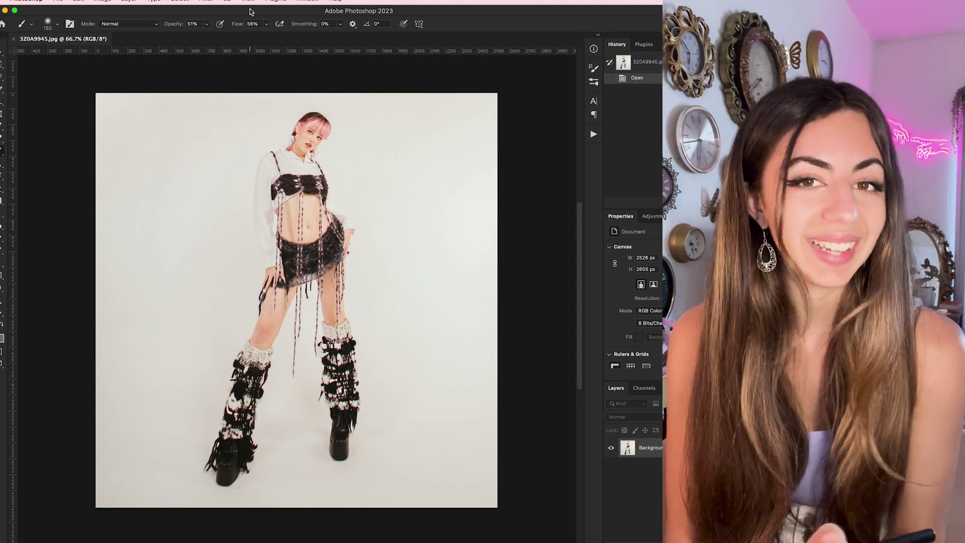
Select the model with Select Subject and preview the selection in Quick Mask mode.
key(v)
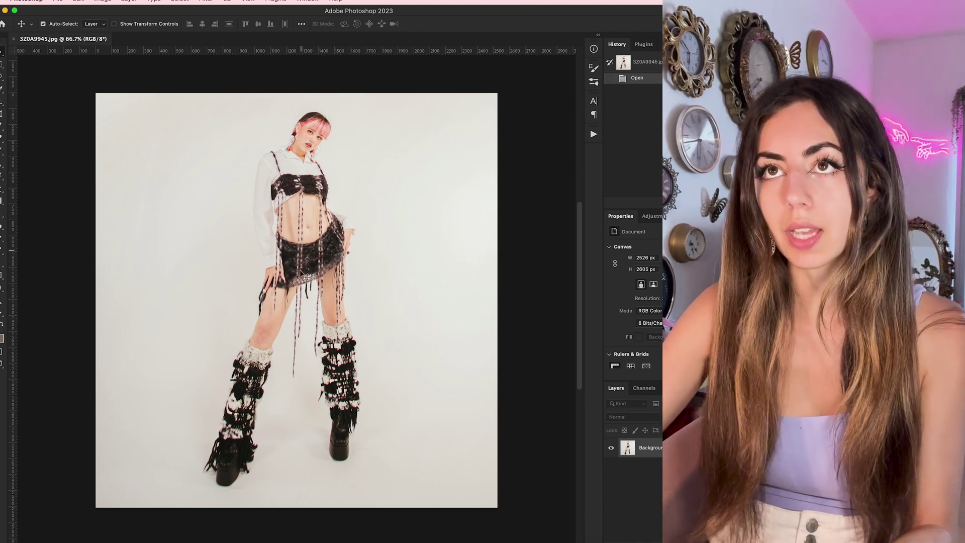
click(179, 1)
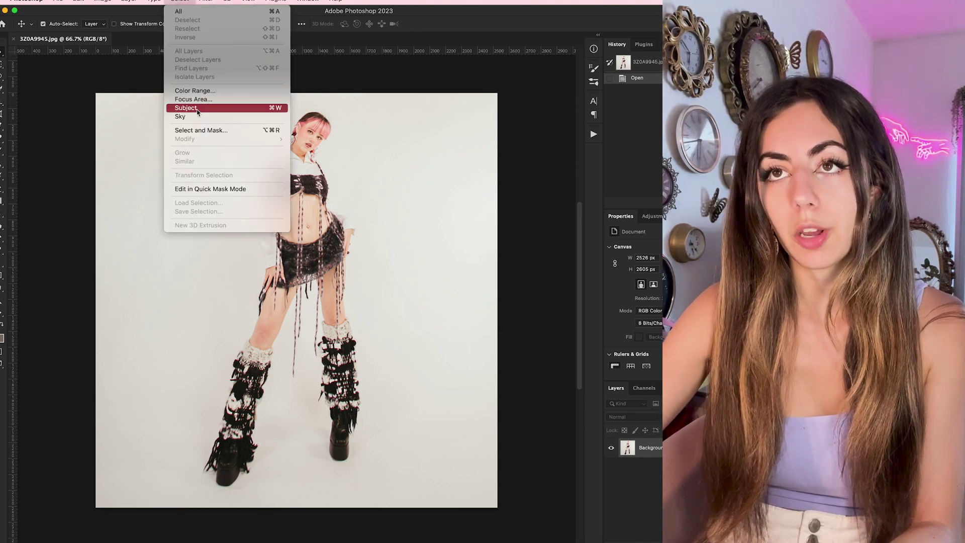
click(237, 108)
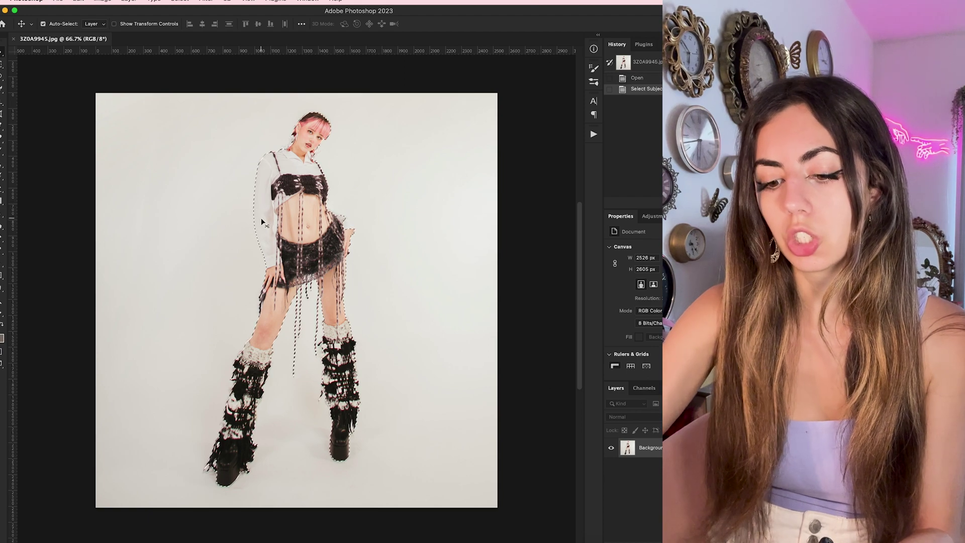
key(q)
key(q)
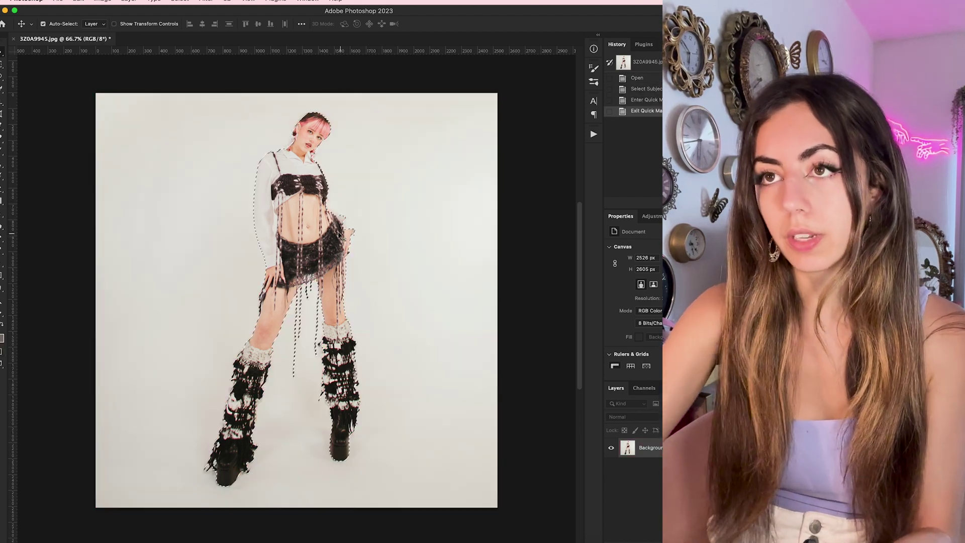
Add the missing sleeve and hand on the hip to the selection with the Lasso and check it in Quick Mask.
key(l)
drag(325, 207, 355, 237)
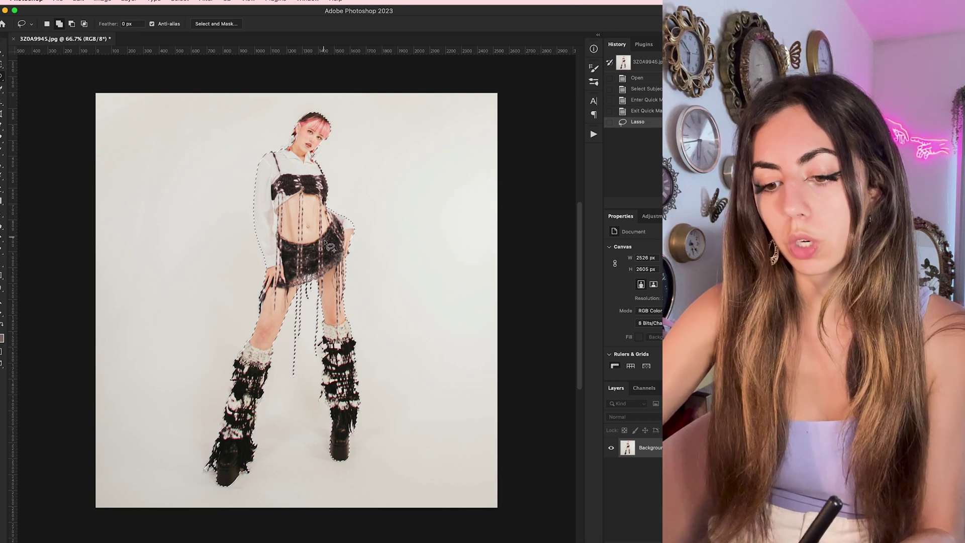
key(q)
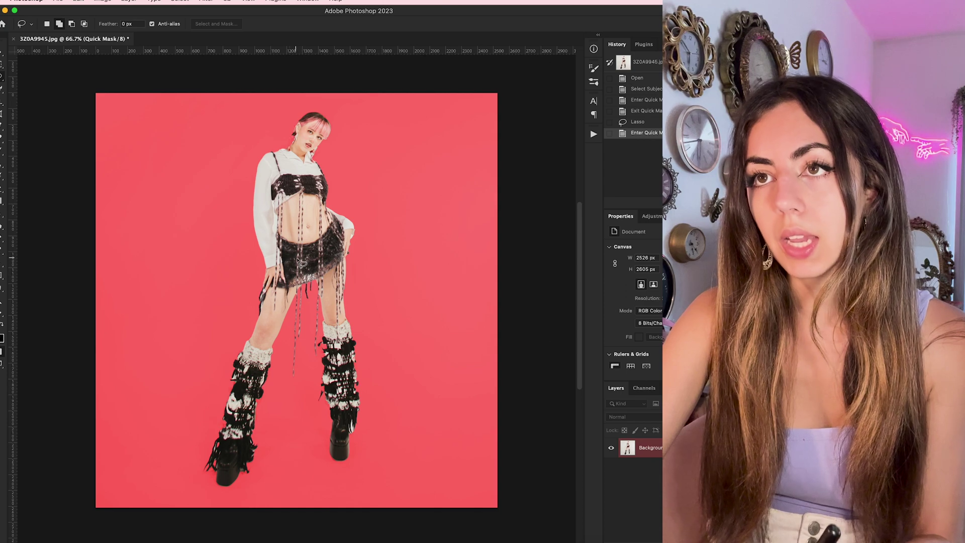
key(q)
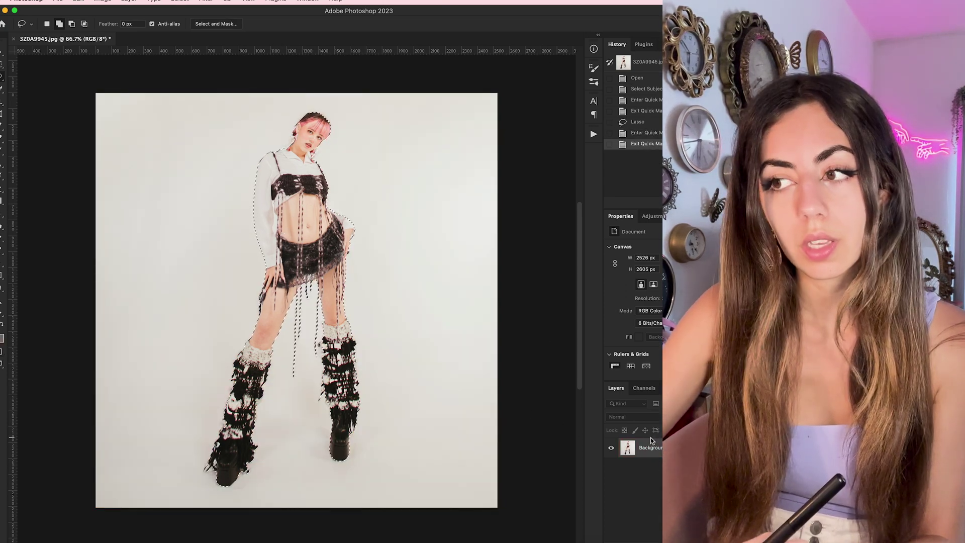
Copy the selected model onto two stacked new layers and make the lower copy active.
key(super+j)
key(super+j)
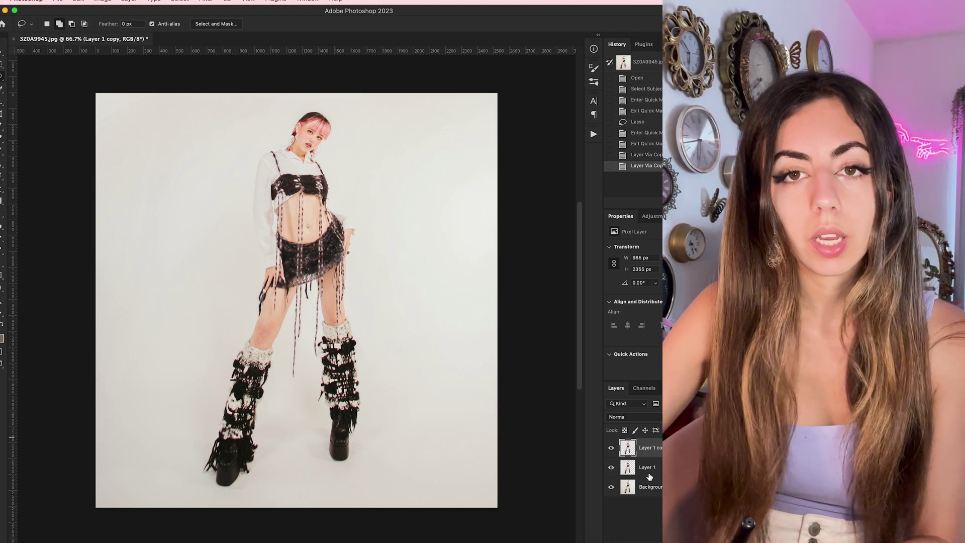
click(653, 471)
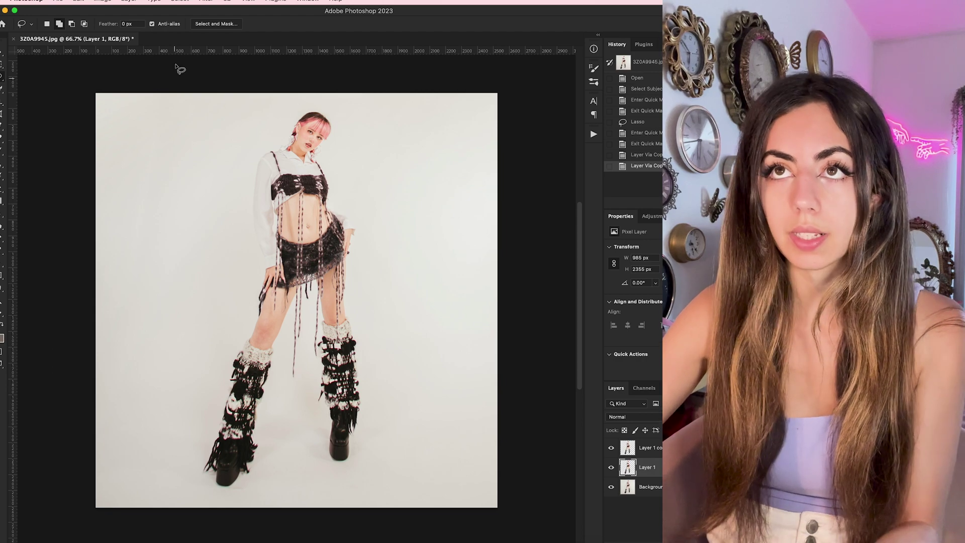
Open the lower model copy in Liquify and smear the head and torso into a wave towards the photo's upper right.
click(201, 2)
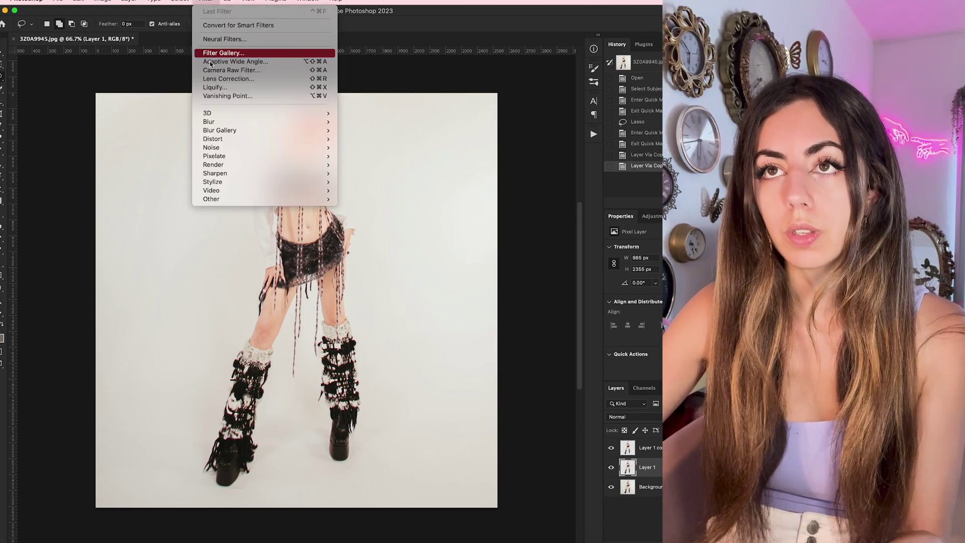
click(215, 87)
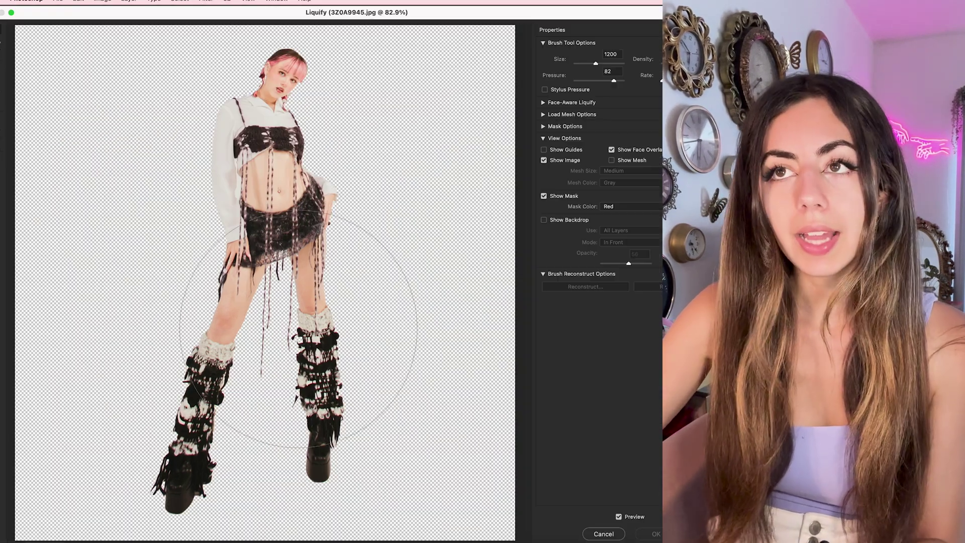
key(super+minus)
key(super+minus)
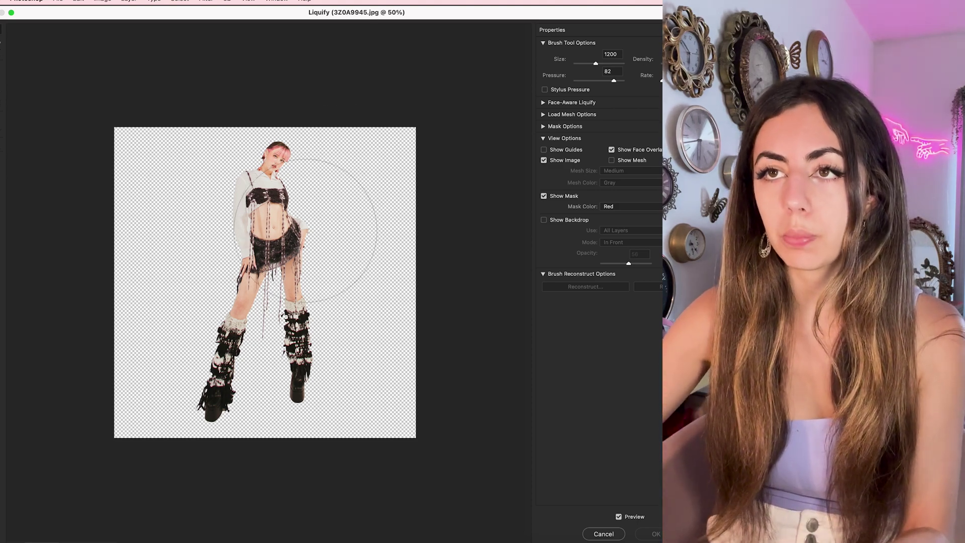
mouse_move(314, 166)
mouse_down()
mouse_move(307, 195)
mouse_move(356, 169)
mouse_move(415, 200)
mouse_move(318, 161)
mouse_move(440, 164)
mouse_move(433, 129)
mouse_move(430, 194)
mouse_move(421, 62)
mouse_move(429, 137)
mouse_move(332, 185)
mouse_up()
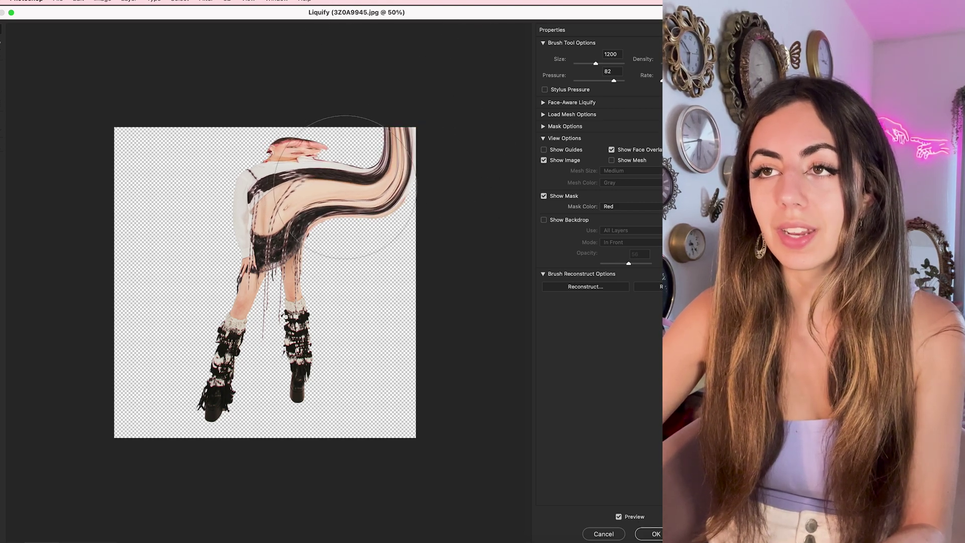
drag(388, 230, 393, 236)
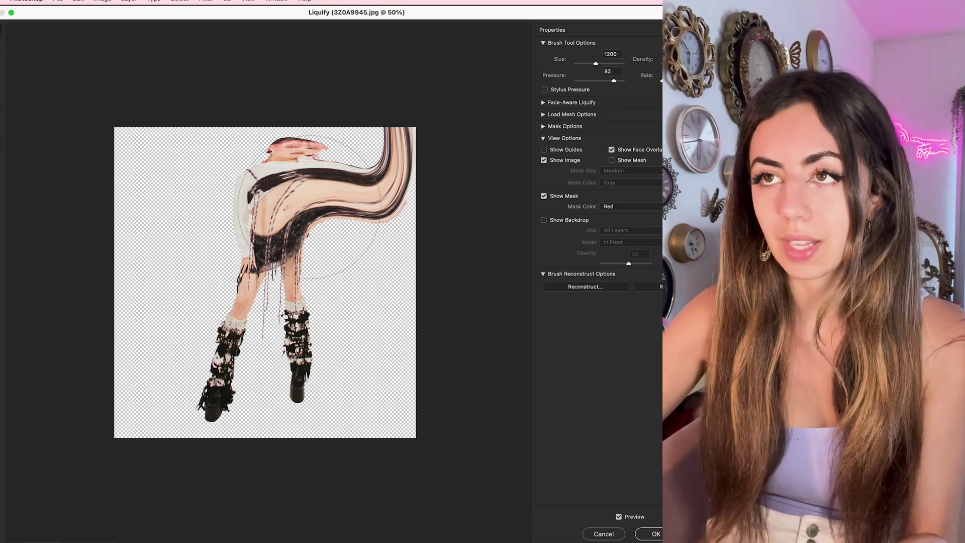
drag(409, 203, 385, 212)
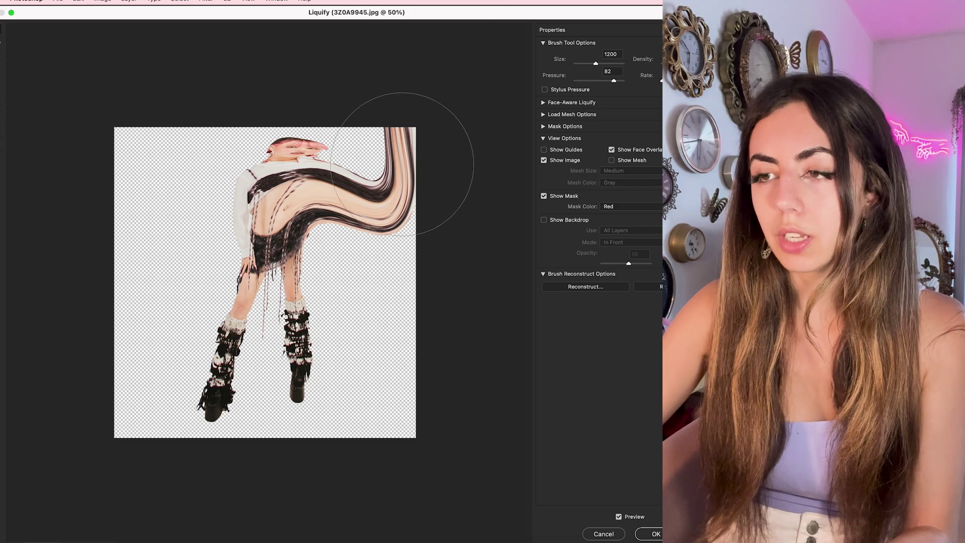
Reduce the Liquify brush size to 900 and bend the end of the smear near the photo's upper right corner.
key(bracketleft)
key(bracketleft)
key(bracketleft)
mouse_move(423, 161)
mouse_down()
mouse_move(401, 151)
mouse_move(405, 91)
mouse_up()
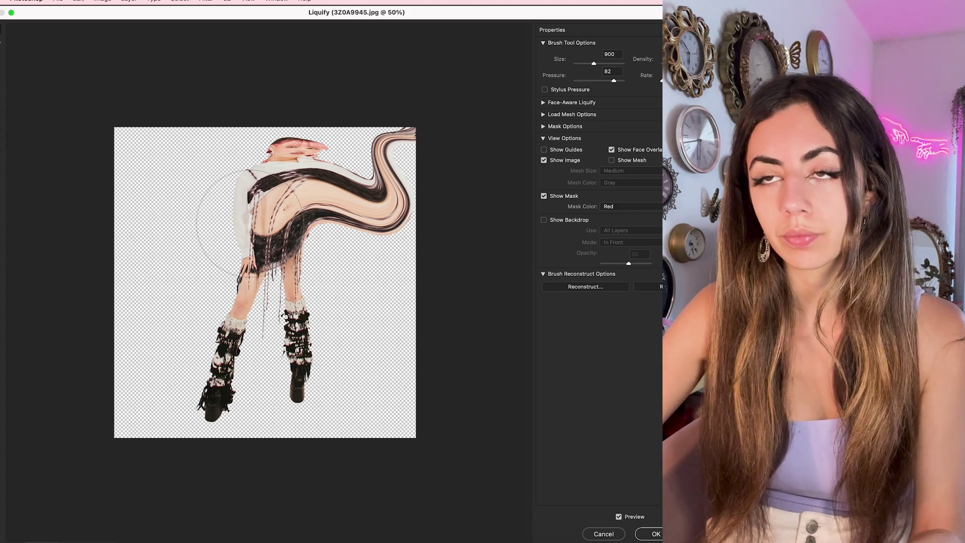
Smear the torso in a wave down to the photo's left edge, reshape it with brush size 1100, and apply Liquify.
mouse_move(234, 193)
mouse_down()
mouse_move(185, 256)
mouse_move(189, 270)
mouse_move(150, 353)
mouse_move(81, 318)
mouse_up()
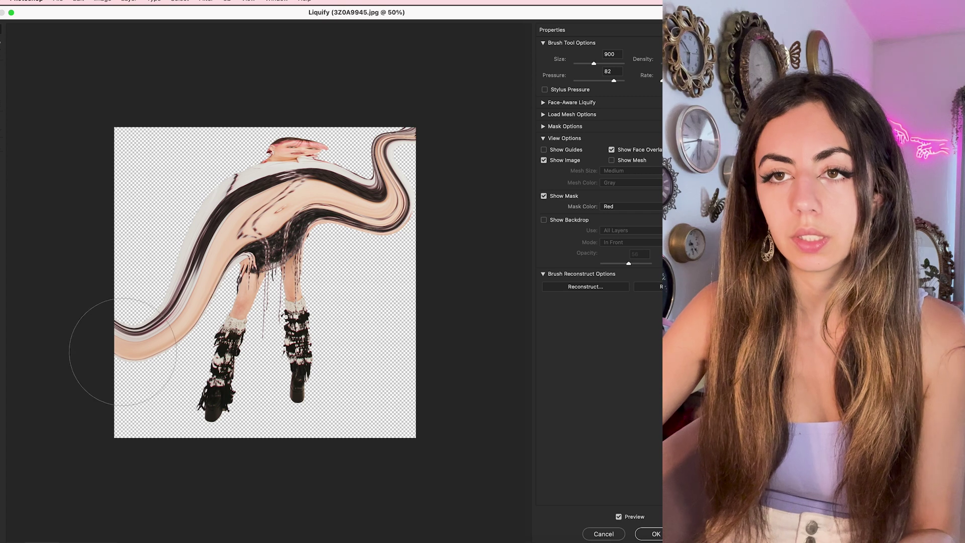
drag(113, 352, 97, 282)
mouse_move(151, 368)
mouse_down()
mouse_move(156, 339)
mouse_move(174, 371)
mouse_up()
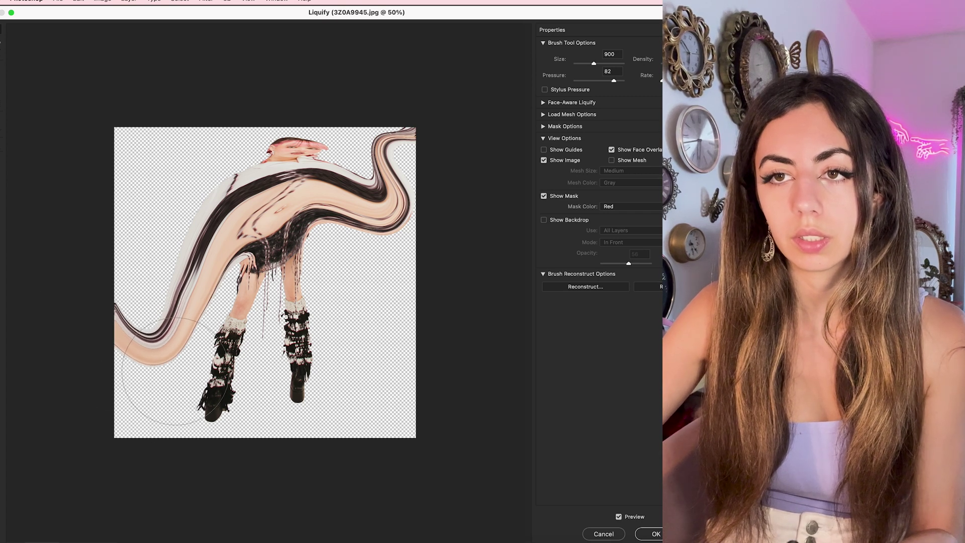
key(])
key(])
drag(189, 274, 174, 242)
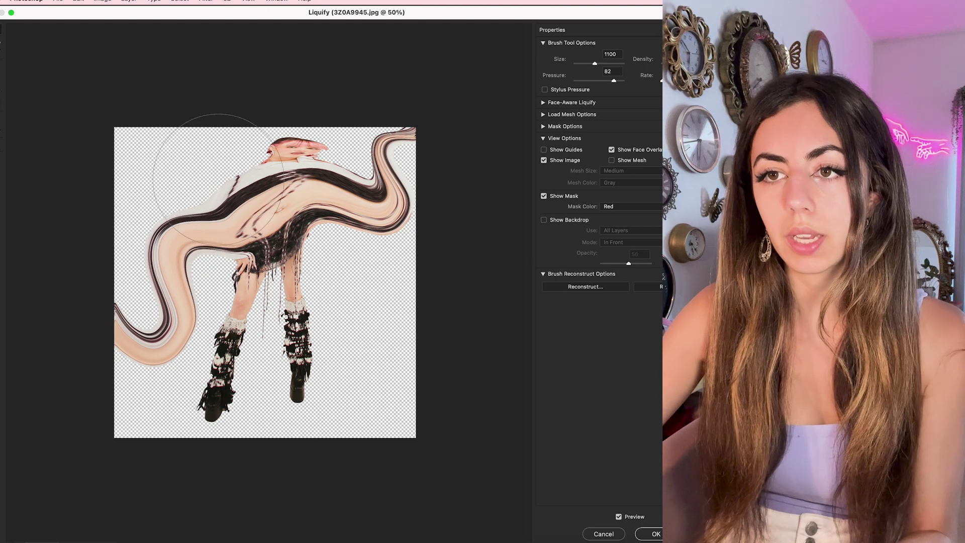
key(Return)
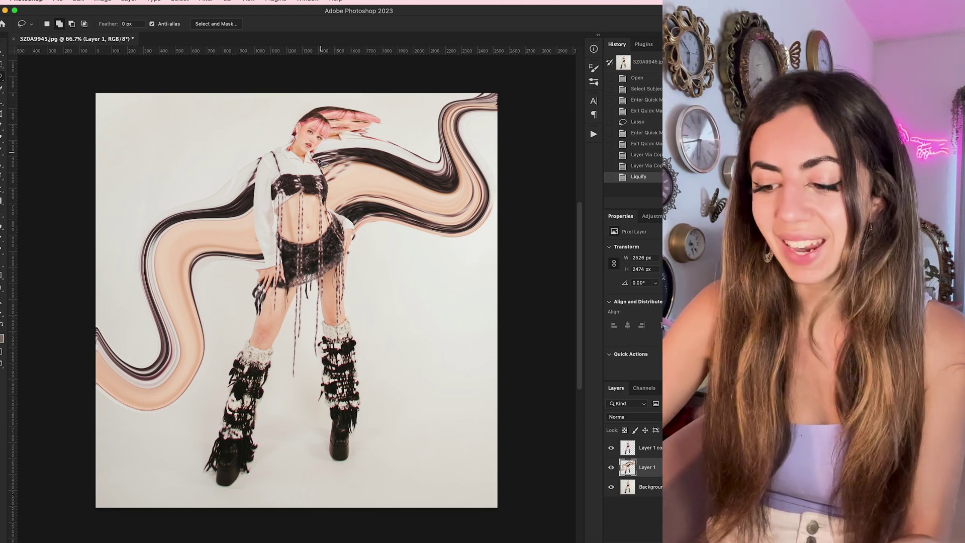
Outline the smeared hair and face beside the head with the Pen tool, delete that area from the liquified layer, and deselect.
key(p)
drag(306, 148, 320, 136)
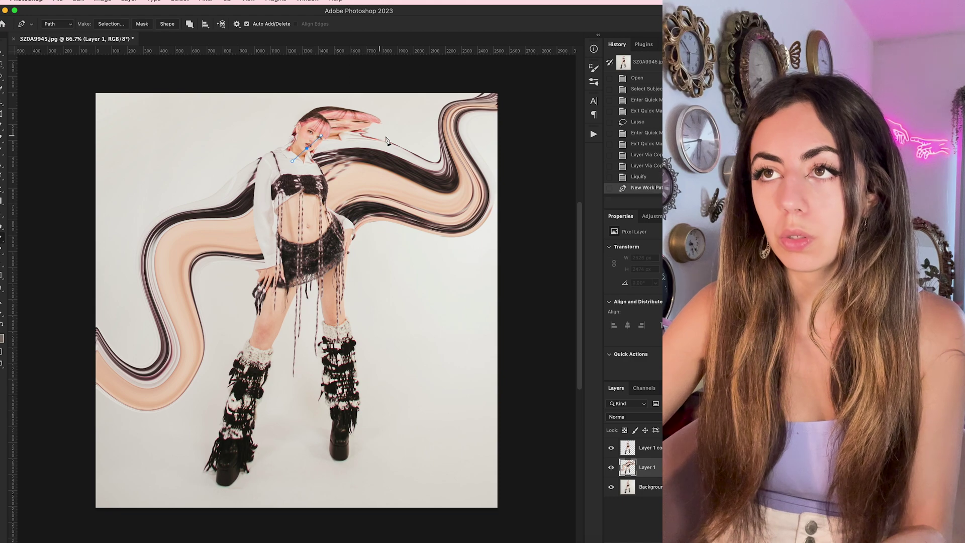
drag(402, 147, 433, 159)
click(391, 82)
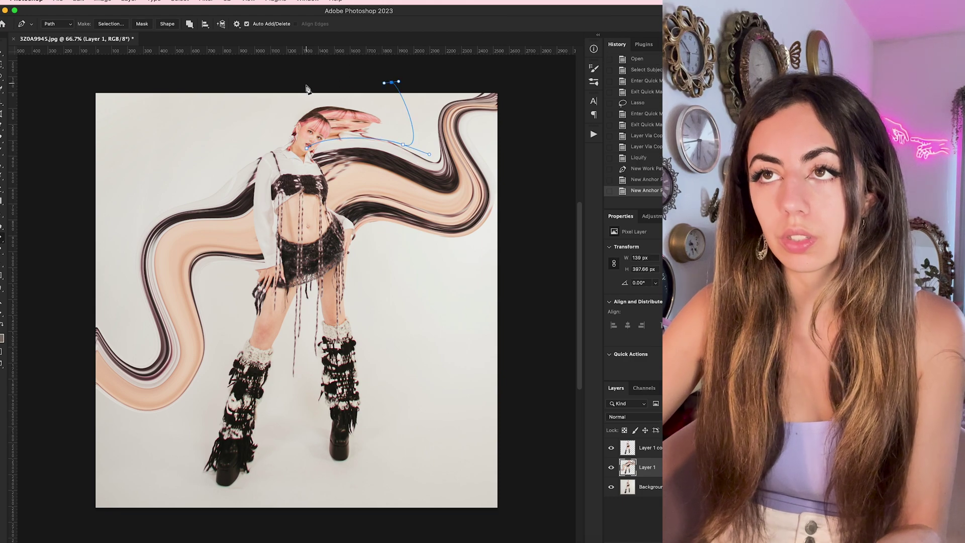
click(306, 85)
click(281, 102)
click(274, 125)
key(ctrl+Return)
key(Delete)
key(ctrl+d)
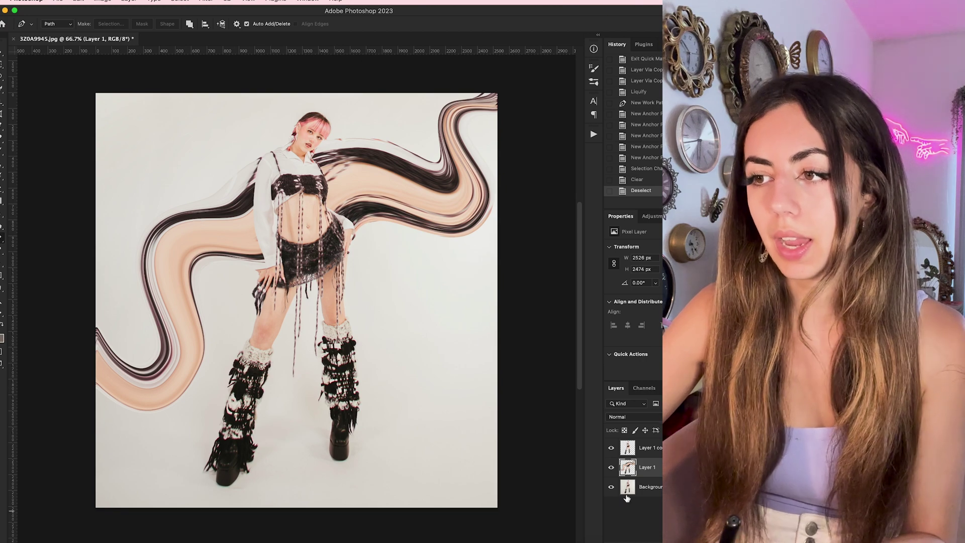
Compare the image with the liquified layer hidden and shown, examining the leg warmers closely for stray distortion.
click(611, 467)
click(611, 466)
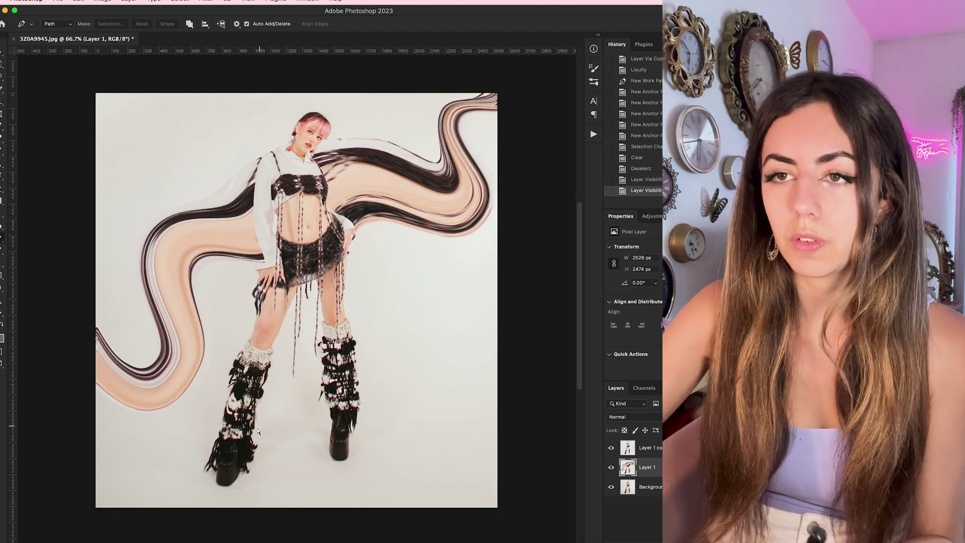
key(ctrl+plus)
key(ctrl+plus)
key(ctrl+plus)
scroll(257, 327, down, 8)
scroll(256, 327, left, 5)
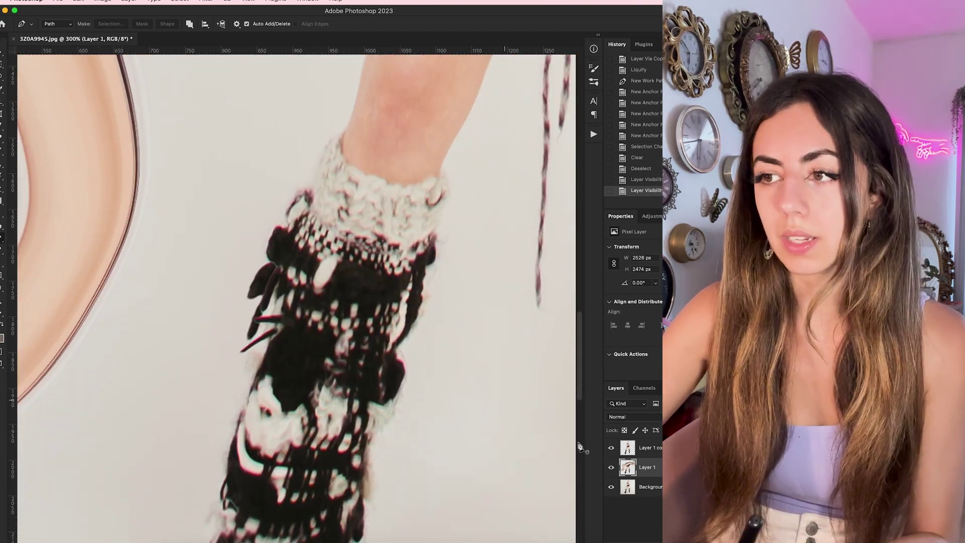
click(611, 467)
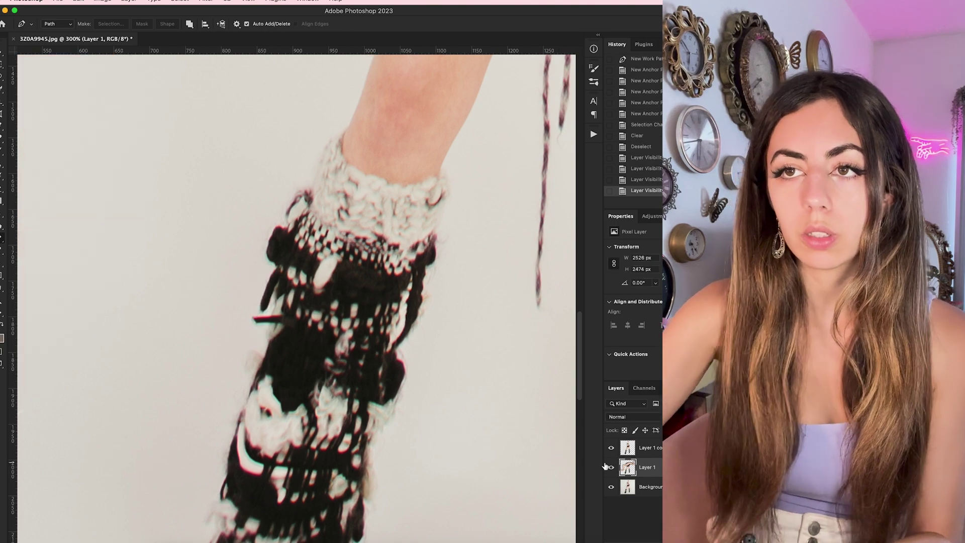
click(611, 467)
Erase the stray distorted parts around both leg warmers on the liquified layer with a 175 px Eraser.
scroll(276, 351, down, 3)
key(e)
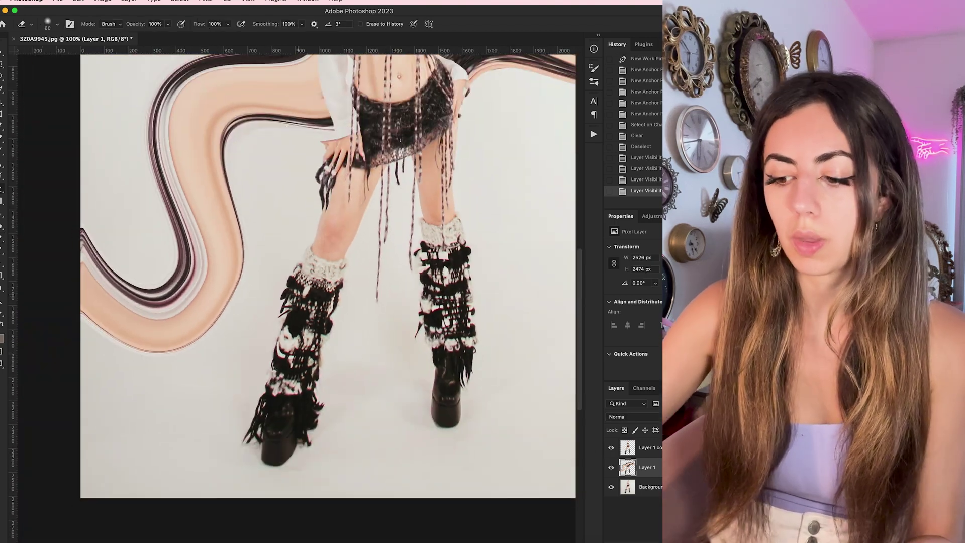
key(])
key(])
key(])
key(])
key(])
key(])
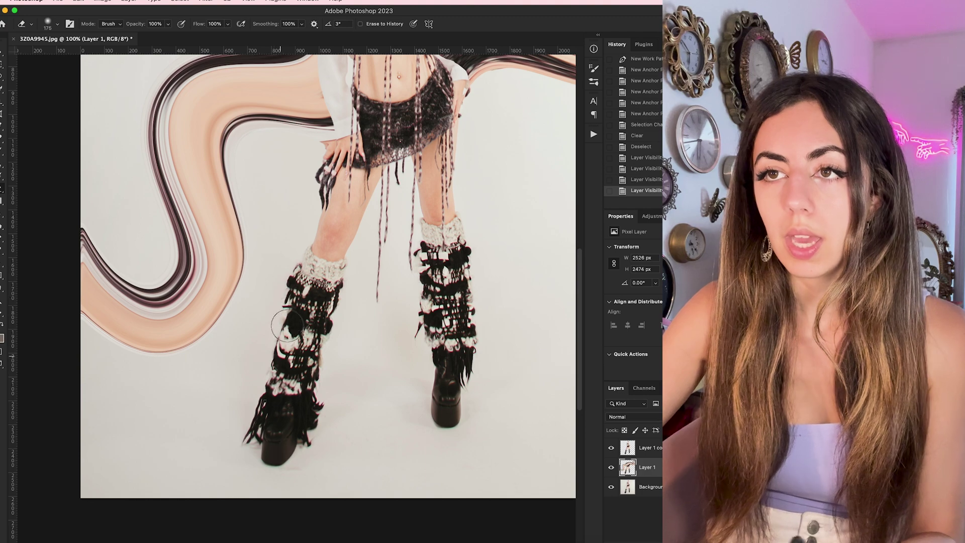
click(285, 322)
click(283, 309)
click(331, 340)
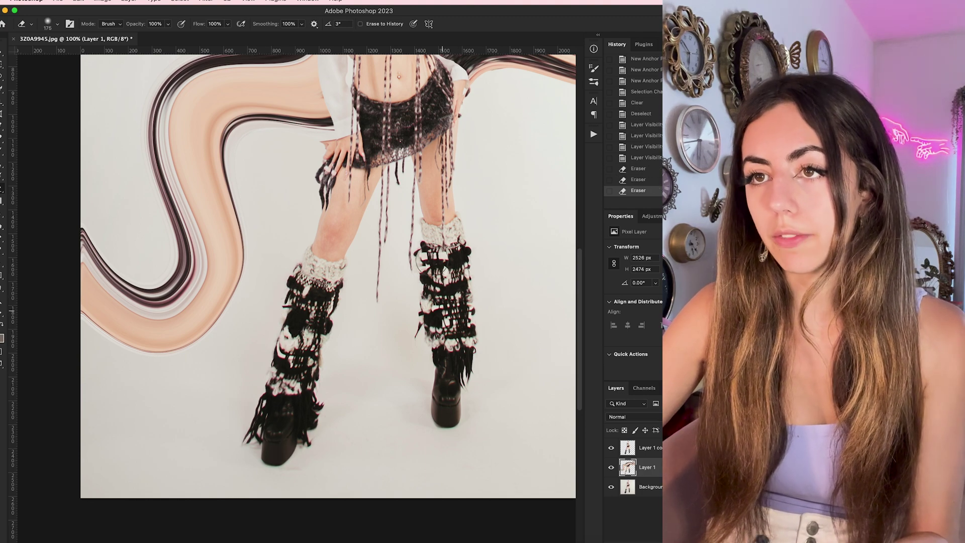
mouse_move(432, 262)
mouse_down()
mouse_move(339, 283)
mouse_move(433, 339)
mouse_up()
key(super+0)
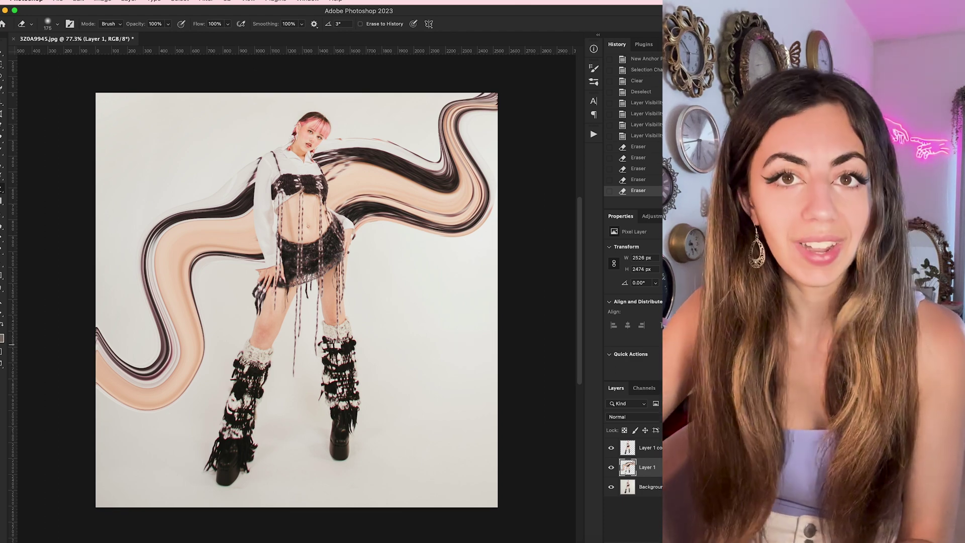
Delete the liquified layer and the model cutout layer, keeping only the background photo.
key(Delete)
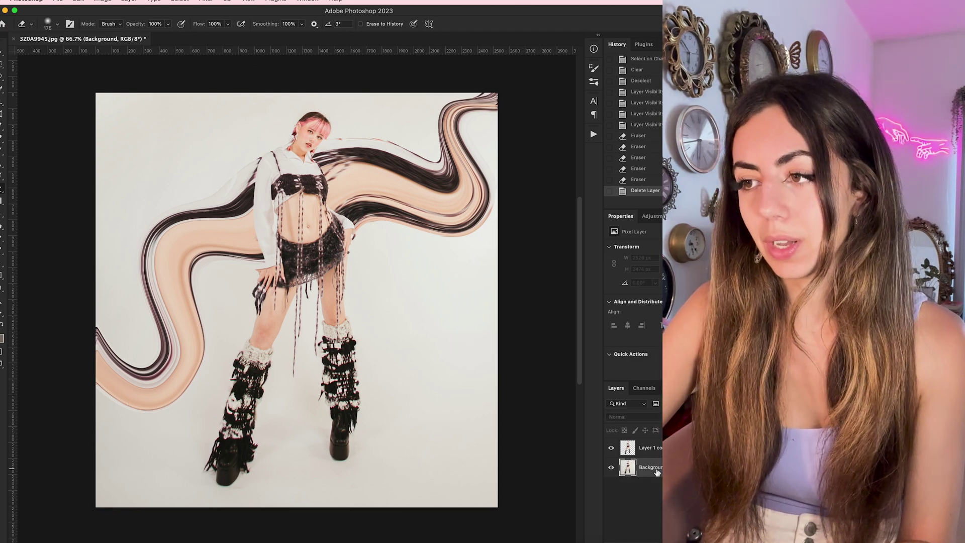
key(Delete)
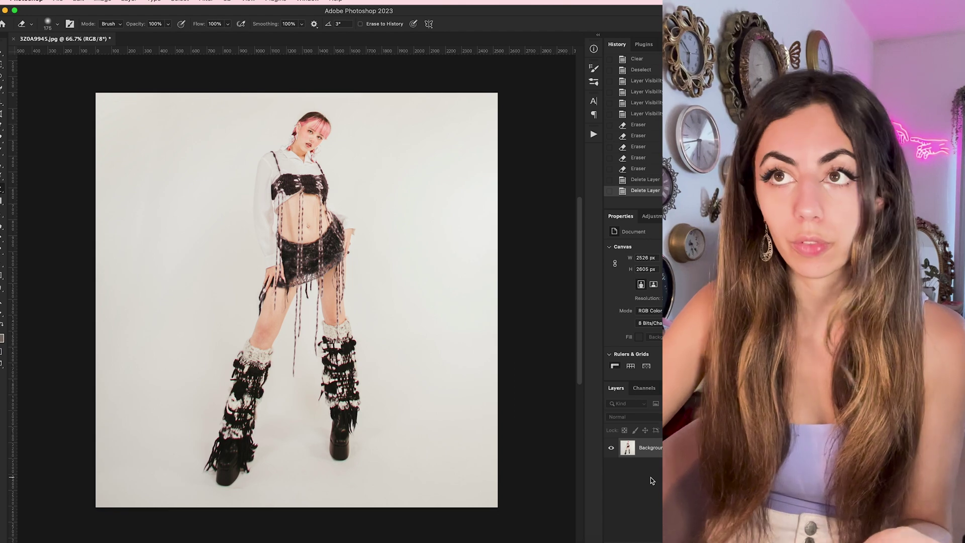
Duplicate the full background photo onto two new layers and open the lower duplicate in Liquify.
key(super+j)
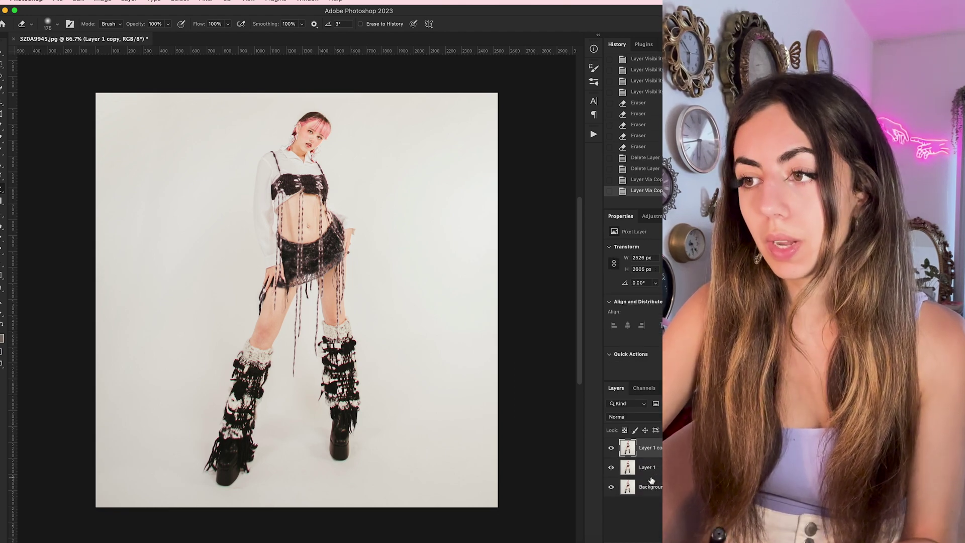
key(super+j)
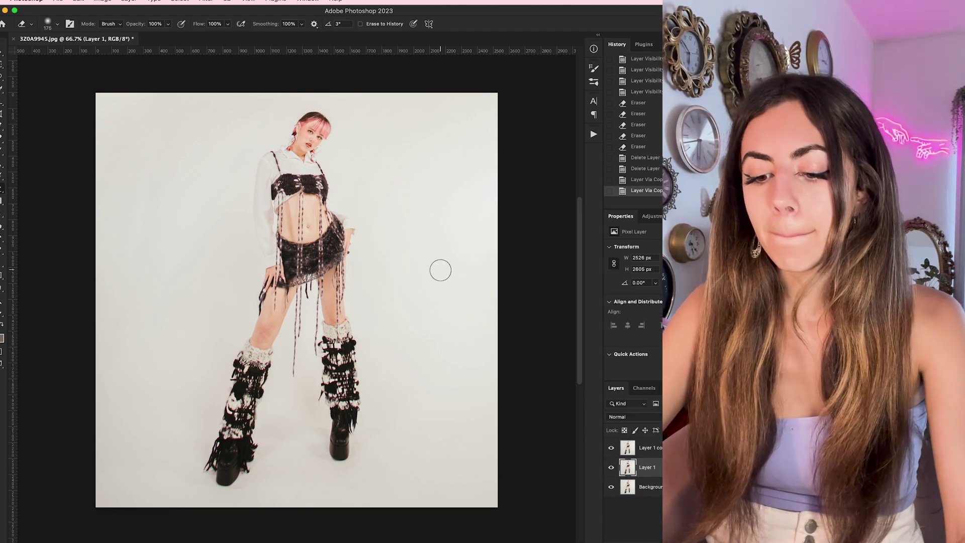
key(shift+super+x)
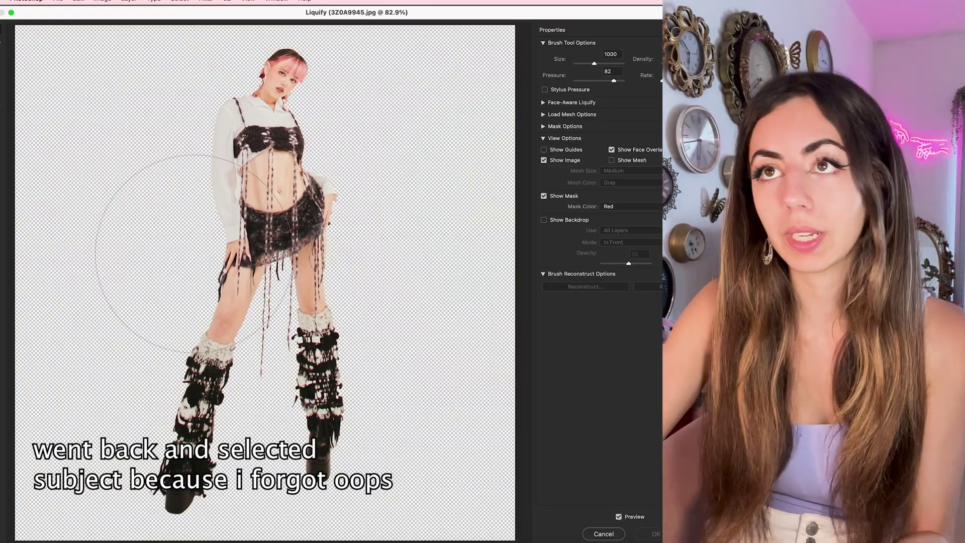
In Liquify, smear the cutout model's torso sideways in a wave to the photo's upper right corner with a 1000 brush at pressure 82.
key(super+minus)
key(super+minus)
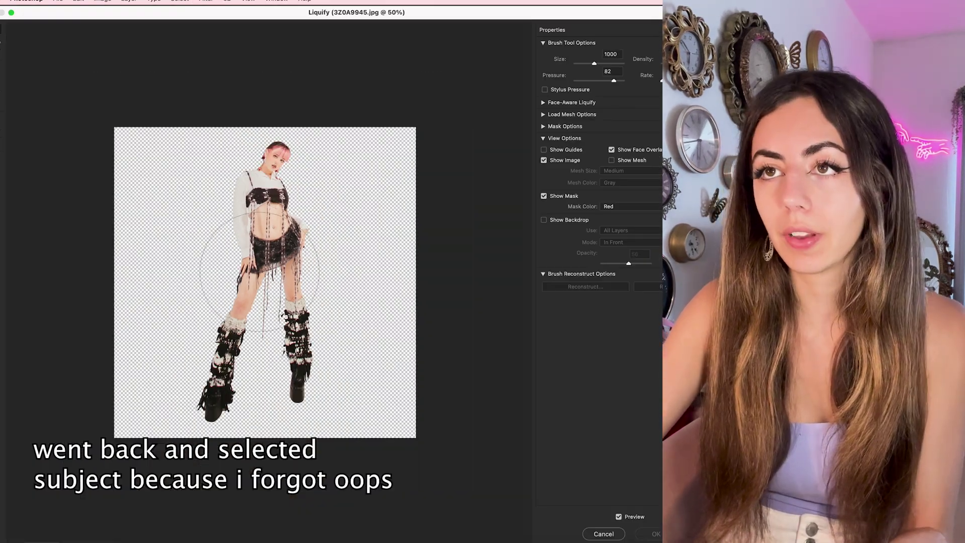
mouse_move(299, 207)
mouse_down()
mouse_move(336, 186)
mouse_move(346, 198)
mouse_move(380, 163)
mouse_move(360, 199)
mouse_move(361, 93)
mouse_move(476, 169)
mouse_move(413, 122)
mouse_move(459, 179)
mouse_up()
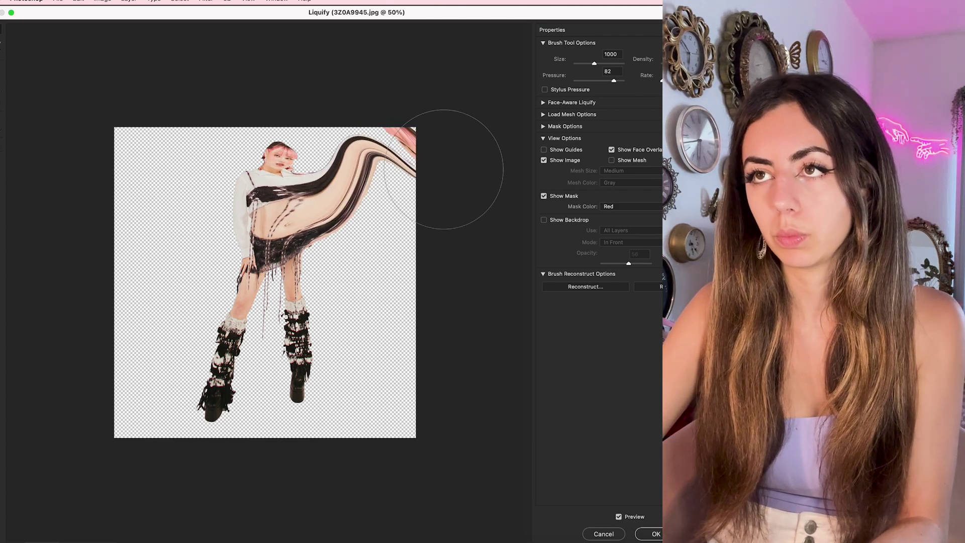
mouse_move(400, 157)
mouse_down()
mouse_move(392, 133)
mouse_move(435, 119)
mouse_up()
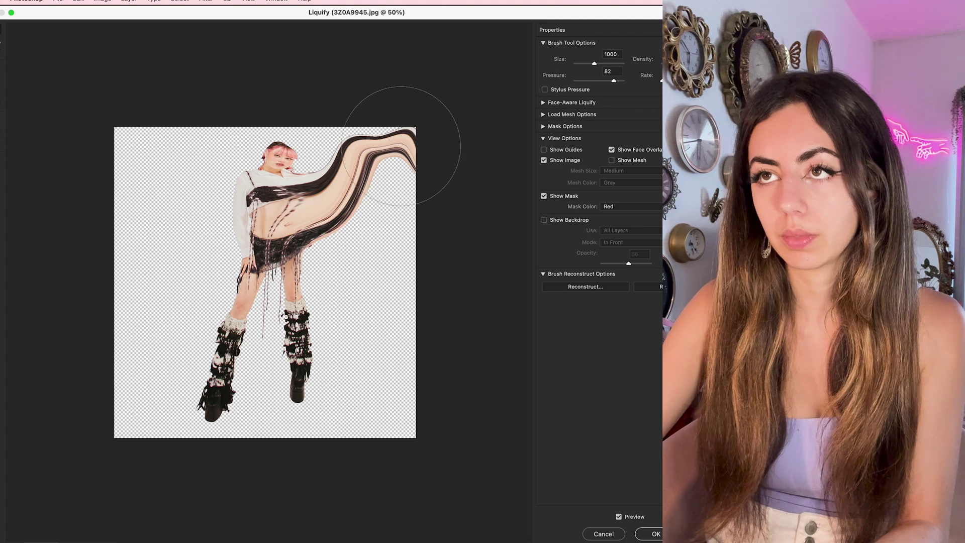
Bend the torso smear into deeper, tighter waves with a smaller Liquify brush, adjust it near the hip, and apply the filter.
key([)
key([)
key([)
key([)
drag(380, 141, 389, 163)
drag(326, 185, 328, 206)
drag(305, 249, 302, 240)
key(Return)
Erase the smeared hair beside the face, outline the remaining distorted head with the Pen tool, delete that area from the liquified layer, and deselect.
key(e)
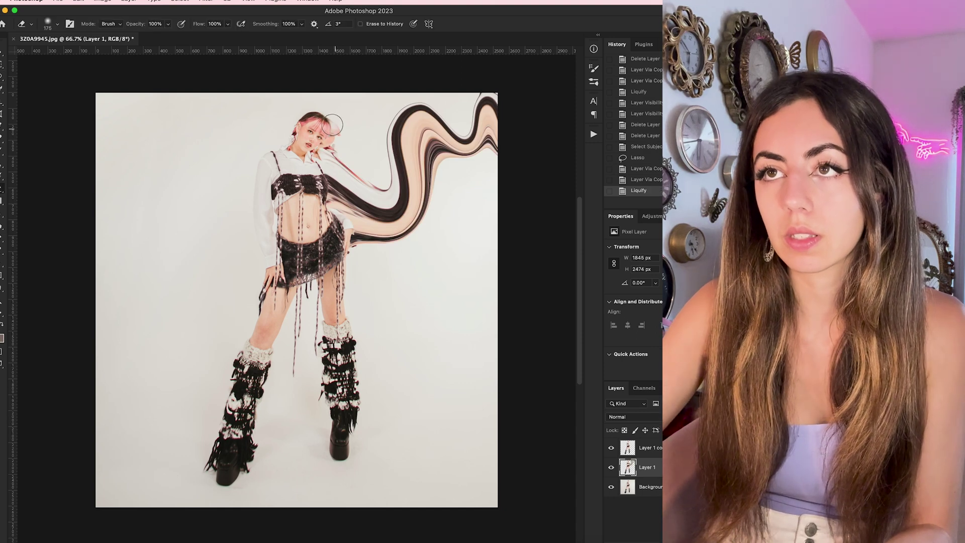
drag(331, 123, 322, 147)
key(p)
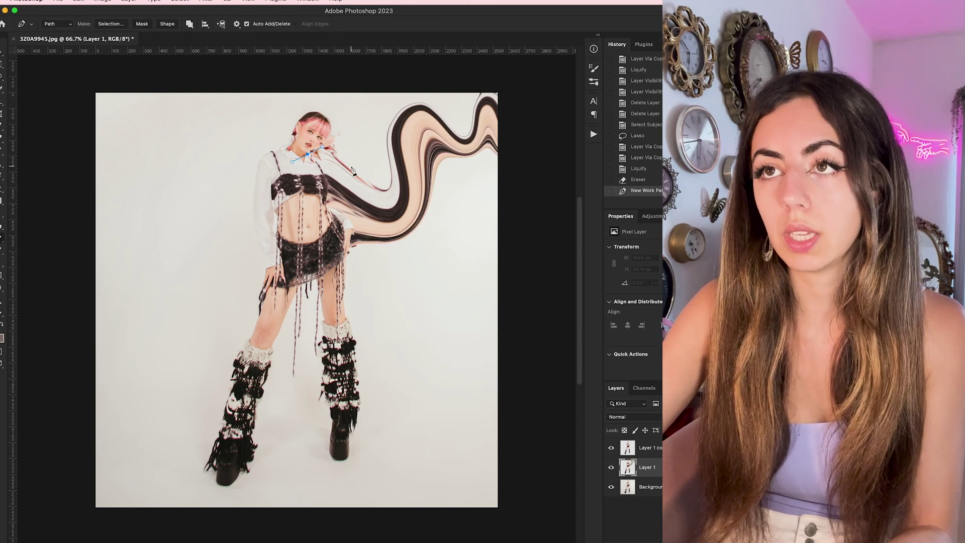
drag(361, 177, 362, 178)
click(354, 107)
click(319, 99)
click(299, 108)
click(276, 127)
key(super+Return)
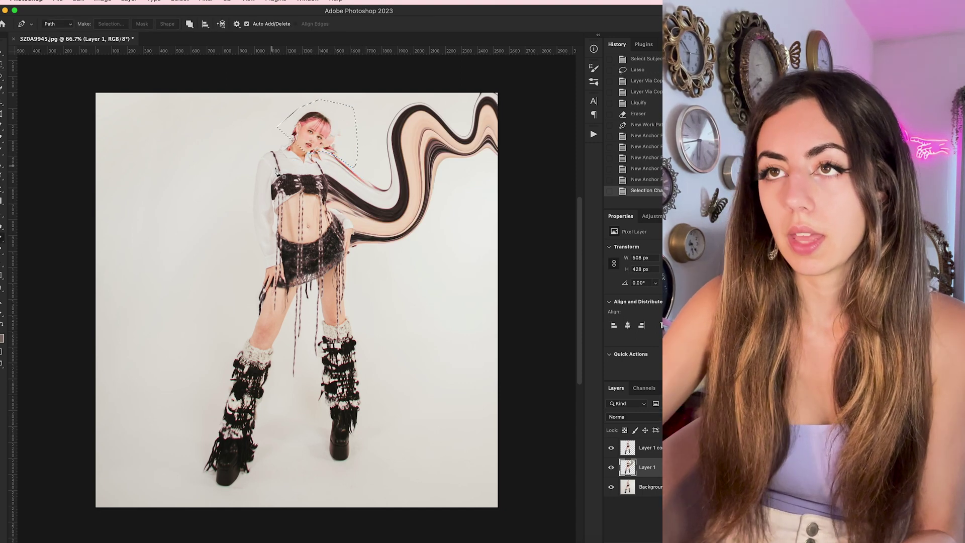
key(BackSpace)
key(super+d)
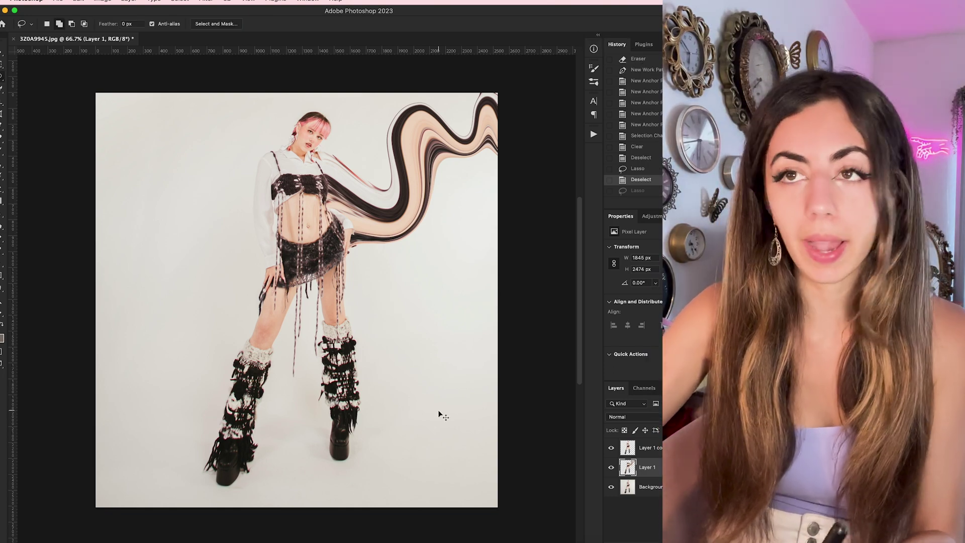
Liquify the smeared layer again with a 900 brush, pulling the torso out behind the sleeve on the photo's left side, and apply it.
key(super+j)
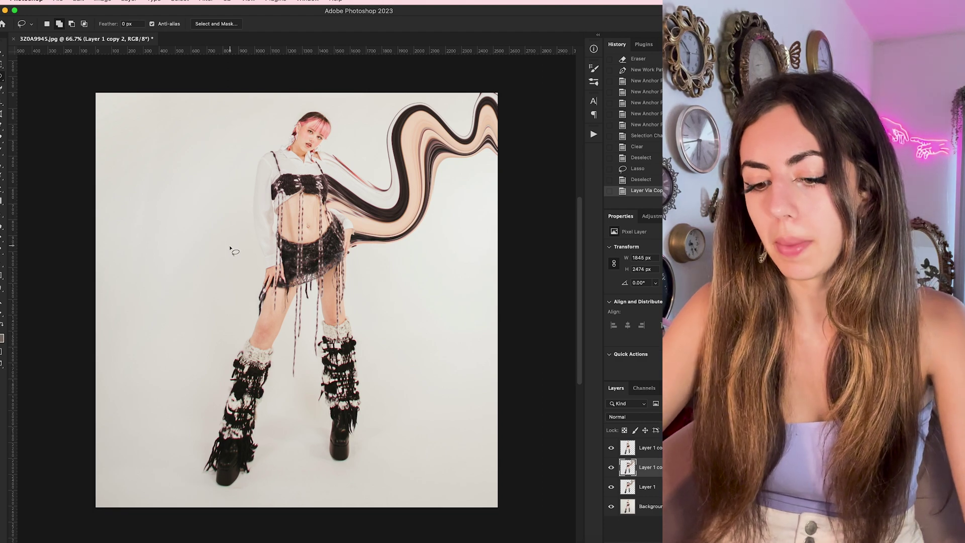
key(super+z)
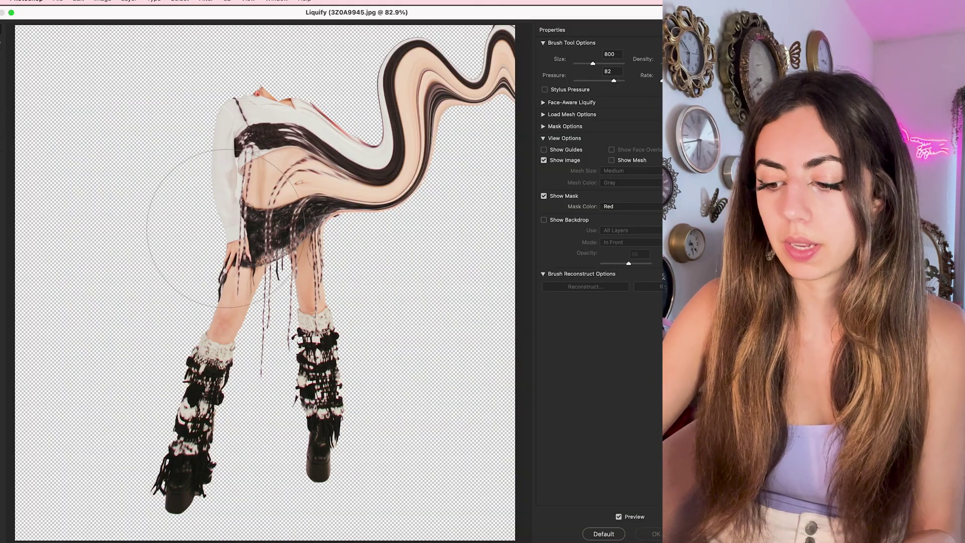
key(super+minus)
key(super+minus)
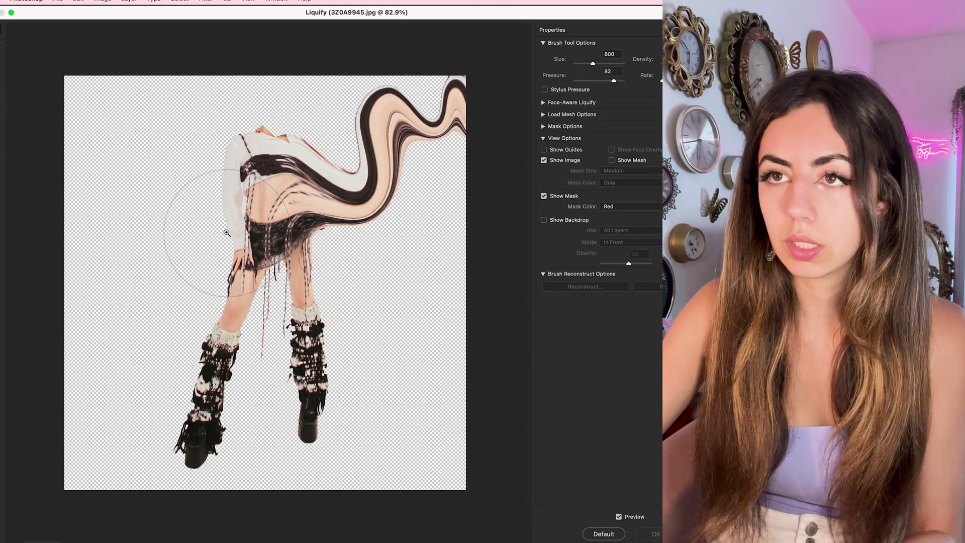
key(])
drag(241, 219, 200, 239)
key(Return)
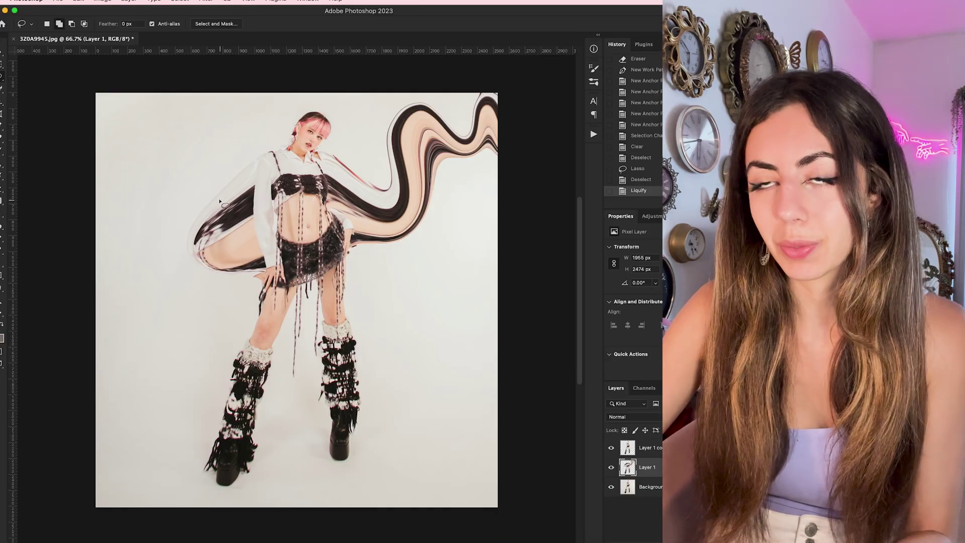
Lasso the new bulge behind the sleeve, copy it to its own layer, and open that layer in Liquify with the backdrop shown.
drag(197, 294, 163, 216)
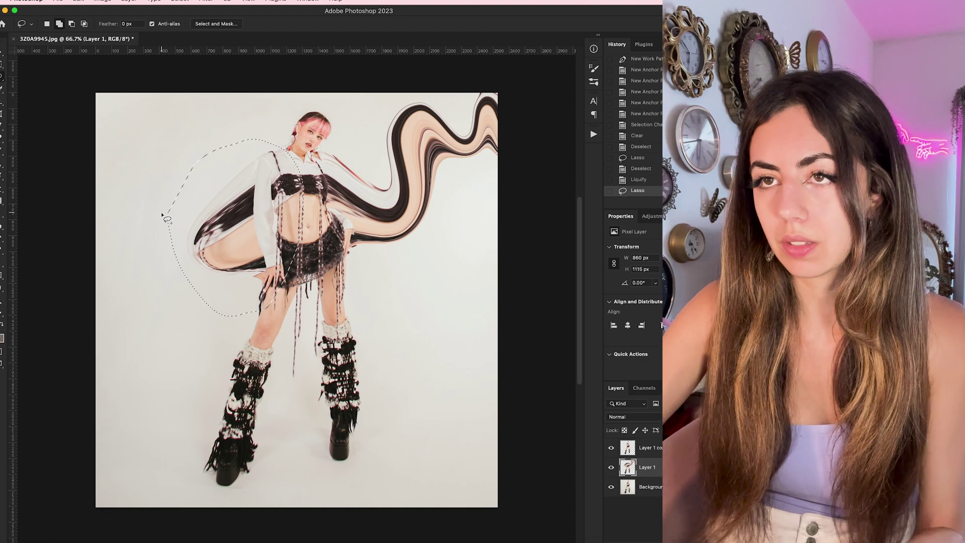
key(ctrl+j)
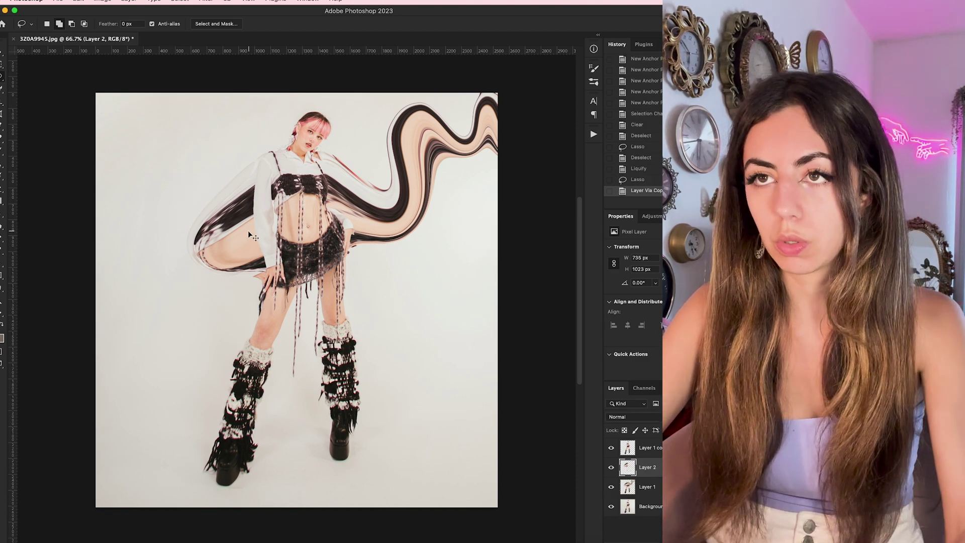
key(super+shift+x)
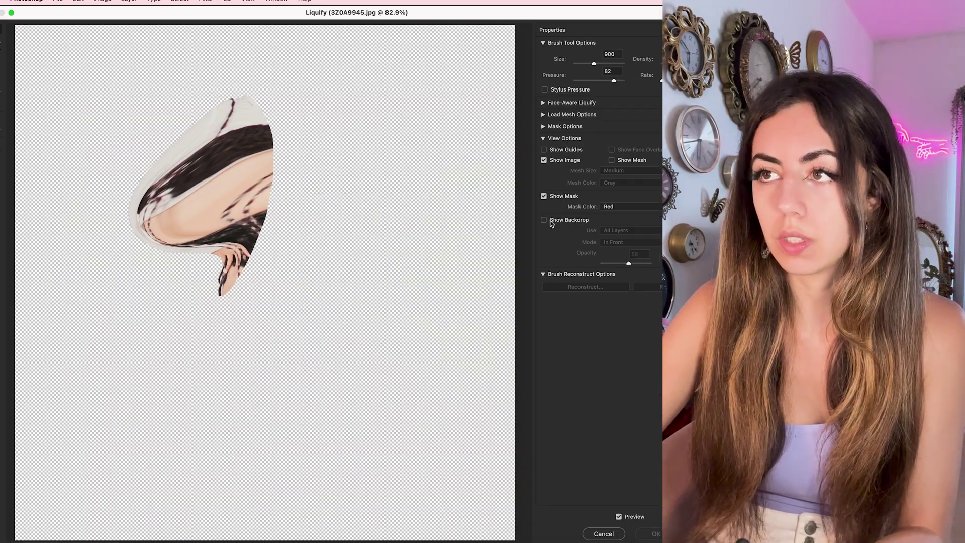
click(543, 219)
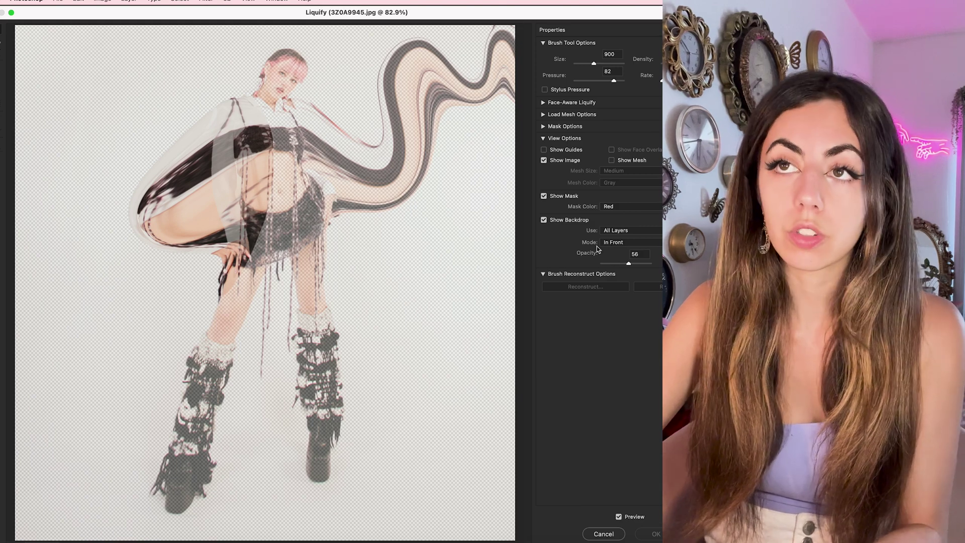
Pull the copied bulge downward in a winding smear behind the leg and out to the photo's lower left corner, using large Liquify brushes.
key(super+minus)
key(super+minus)
key(bracketleft)
key(bracketleft)
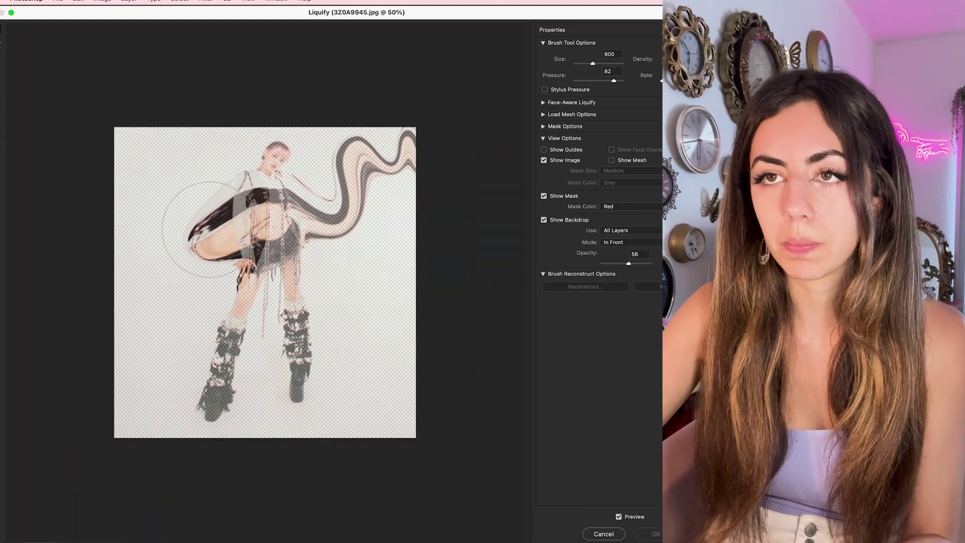
key(bracketright)
key(bracketright)
key(bracketright)
mouse_move(196, 221)
mouse_down()
mouse_move(193, 297)
mouse_move(202, 264)
mouse_move(212, 291)
mouse_move(211, 275)
mouse_move(191, 287)
mouse_move(208, 320)
mouse_move(253, 315)
mouse_move(210, 312)
mouse_move(227, 313)
mouse_move(241, 279)
mouse_up()
key(bracketleft)
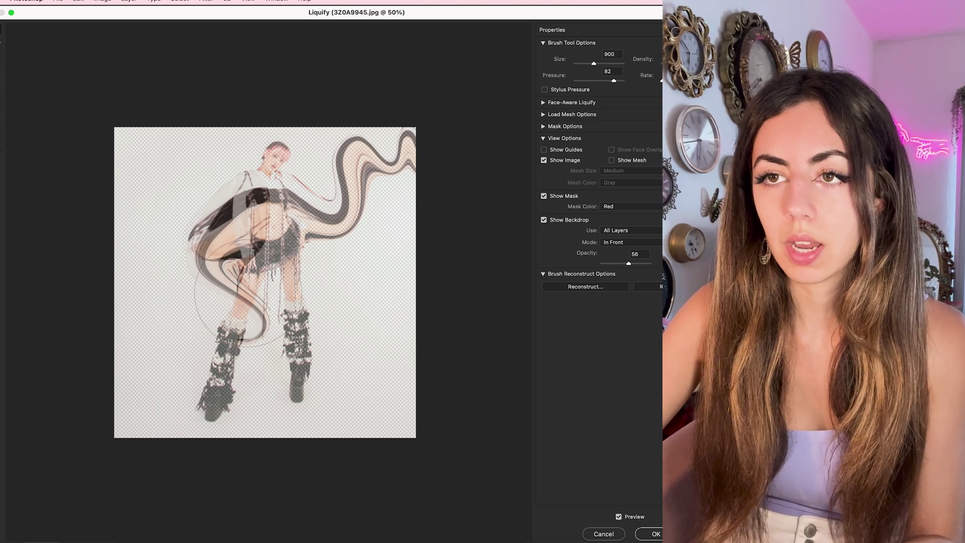
mouse_move(256, 350)
mouse_down()
mouse_move(216, 349)
mouse_move(229, 360)
mouse_move(189, 342)
mouse_move(172, 356)
mouse_move(206, 350)
mouse_move(200, 341)
mouse_move(185, 348)
mouse_move(200, 344)
mouse_move(188, 331)
mouse_move(164, 337)
mouse_move(205, 385)
mouse_move(259, 391)
mouse_move(256, 414)
mouse_move(178, 414)
mouse_move(222, 426)
mouse_move(151, 398)
mouse_up()
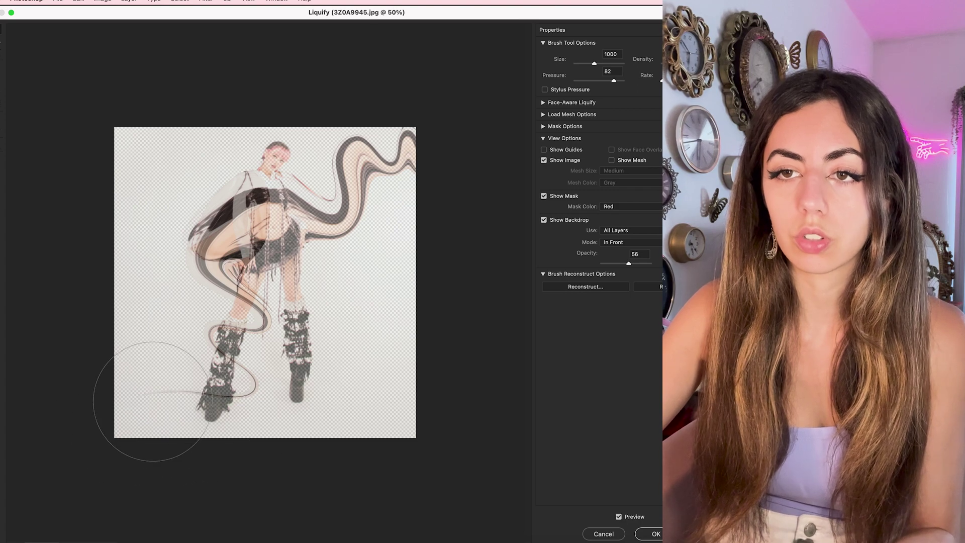
Push the upper part of the winding smear beside the hand and sleeve into a rounder curl, and apply the Liquify filter.
key(bracketright)
key(bracketleft)
drag(225, 257, 207, 211)
drag(212, 177, 198, 191)
key(Return)
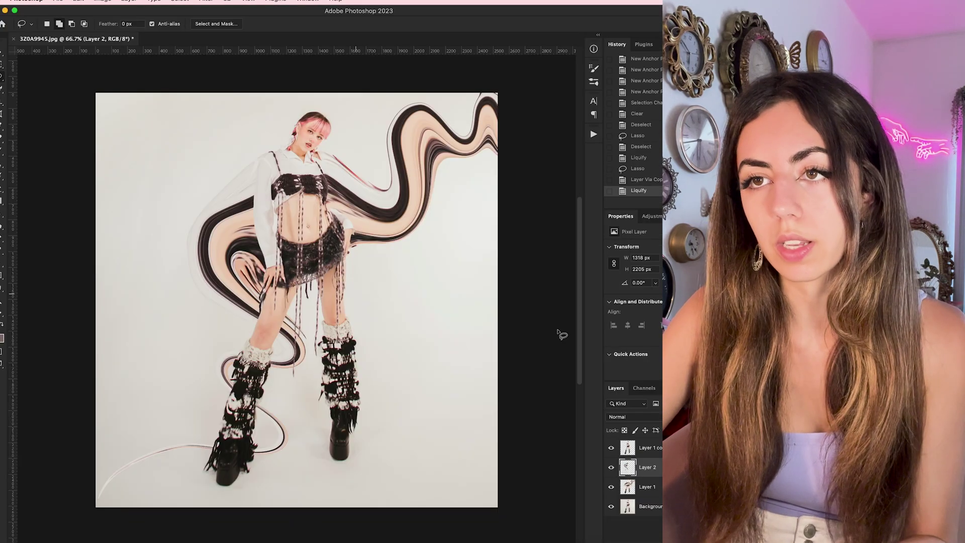
Erase the old bulge on Layer 1 that shows behind the new curl beside the sleeve.
click(640, 487)
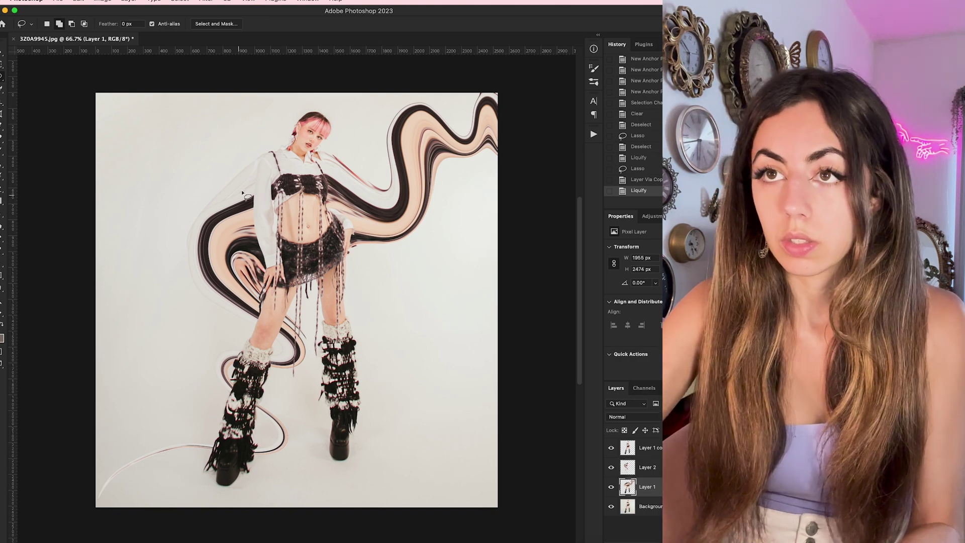
key(e)
click(240, 264)
click(240, 264)
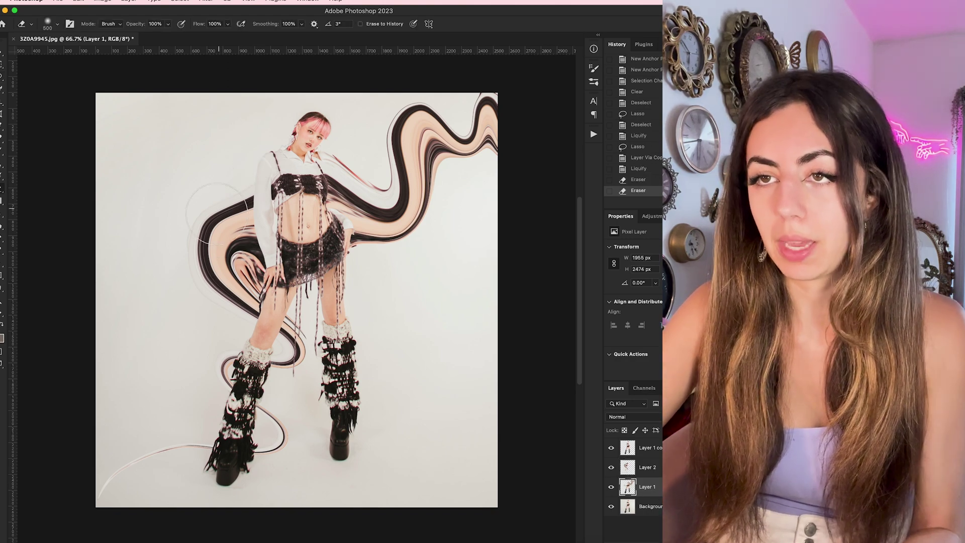
click(246, 264)
Trace the edge of the inner swirl between the smear and the model's hand with the Pen tool, restarting the path once.
key(super+plus)
key(super+plus)
key(super+plus)
key(m)
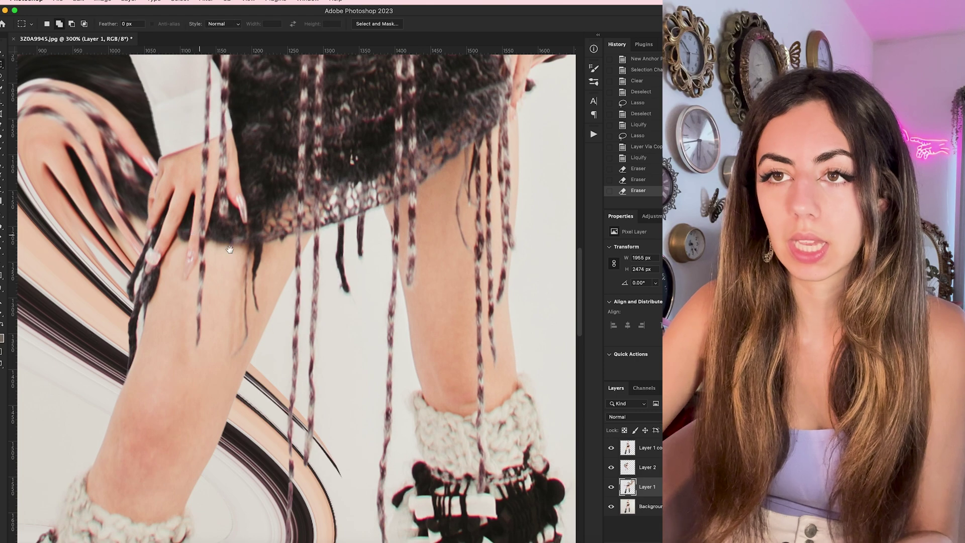
mouse_move(119, 257)
mouse_down()
mouse_move(246, 330)
mouse_move(199, 326)
mouse_up()
key(p)
key(Escape)
click(228, 350)
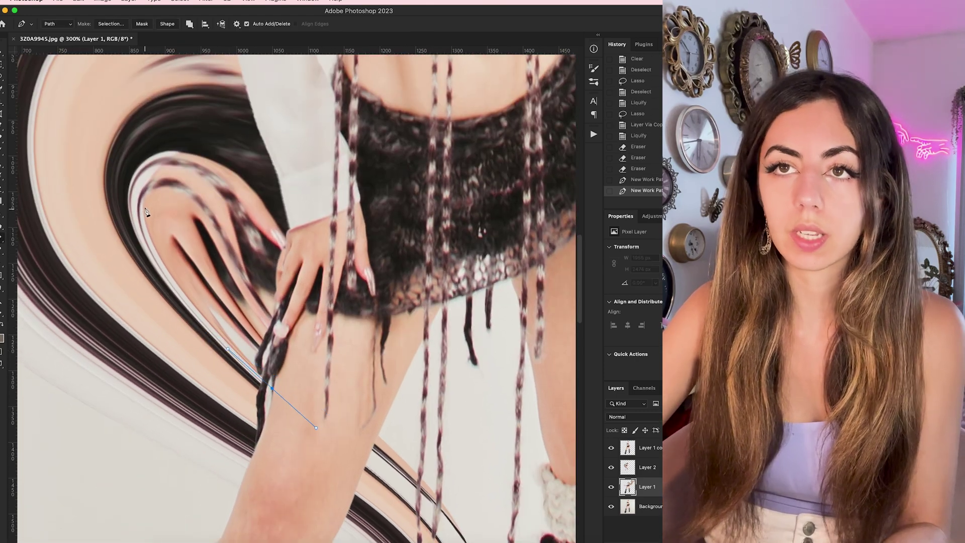
drag(155, 175, 174, 152)
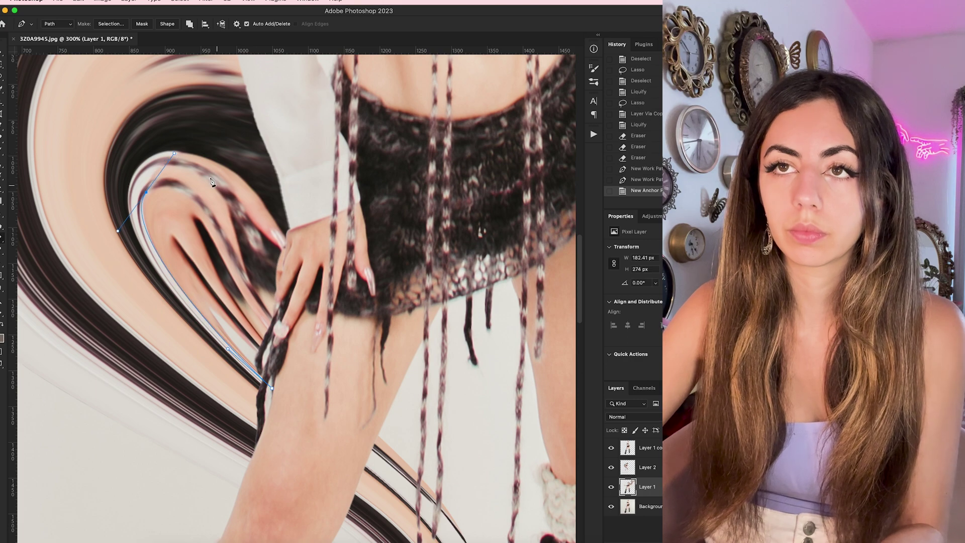
key(Escape)
drag(228, 345, 212, 335)
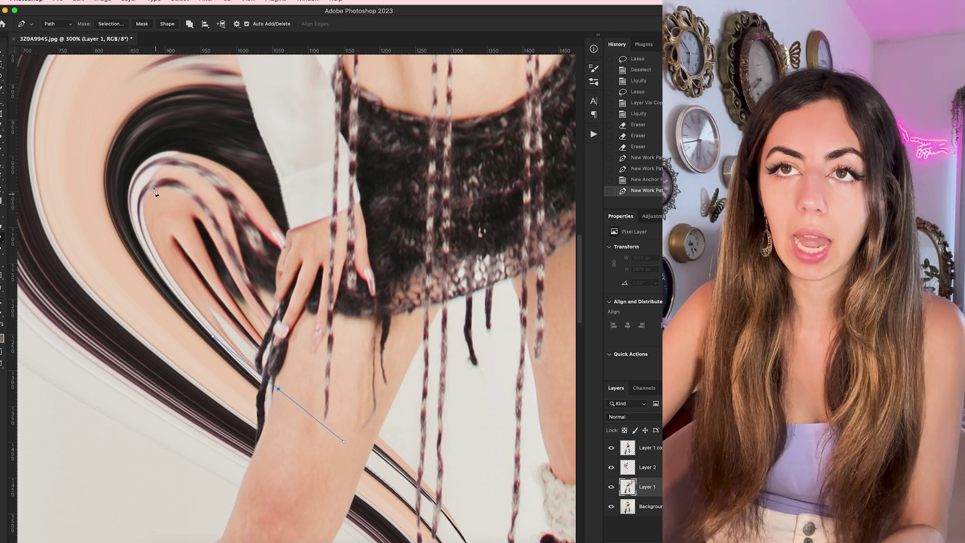
drag(161, 161, 181, 144)
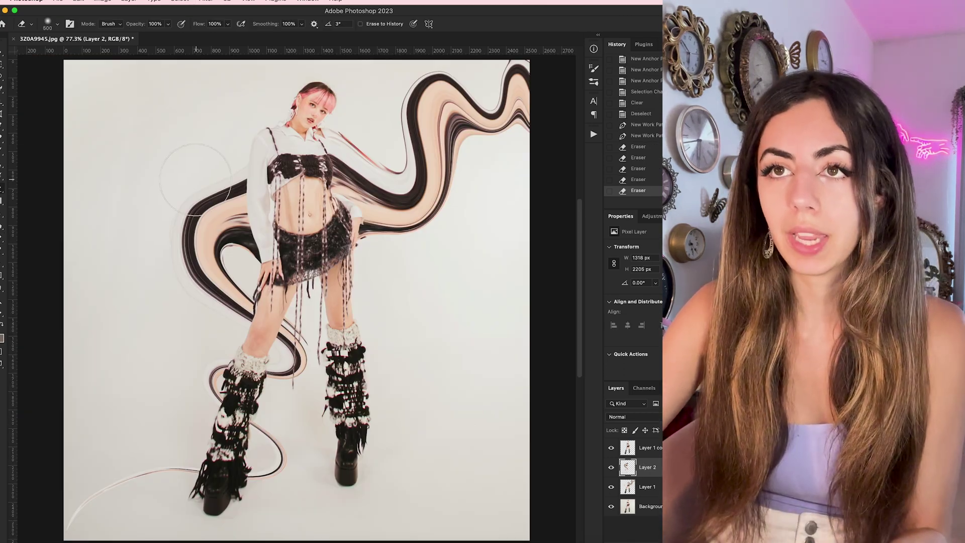
key(super+plus)
key(super+plus)
key(super+plus)
drag(162, 218, 379, 391)
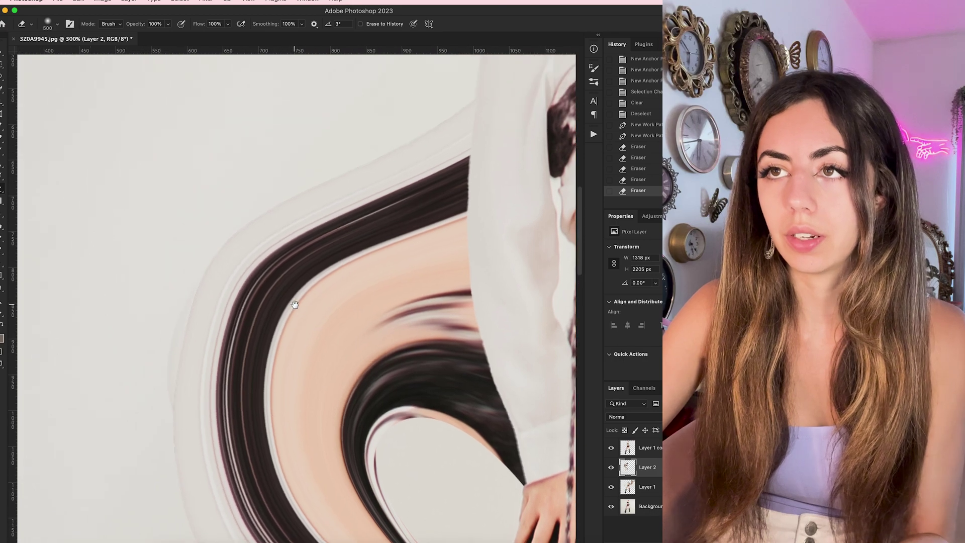
key(l)
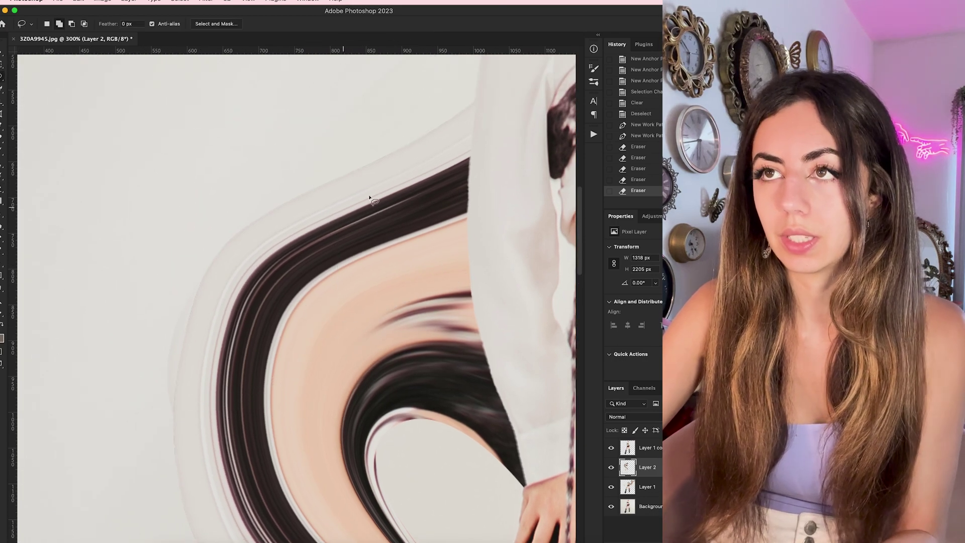
scroll(288, 221, down, 3)
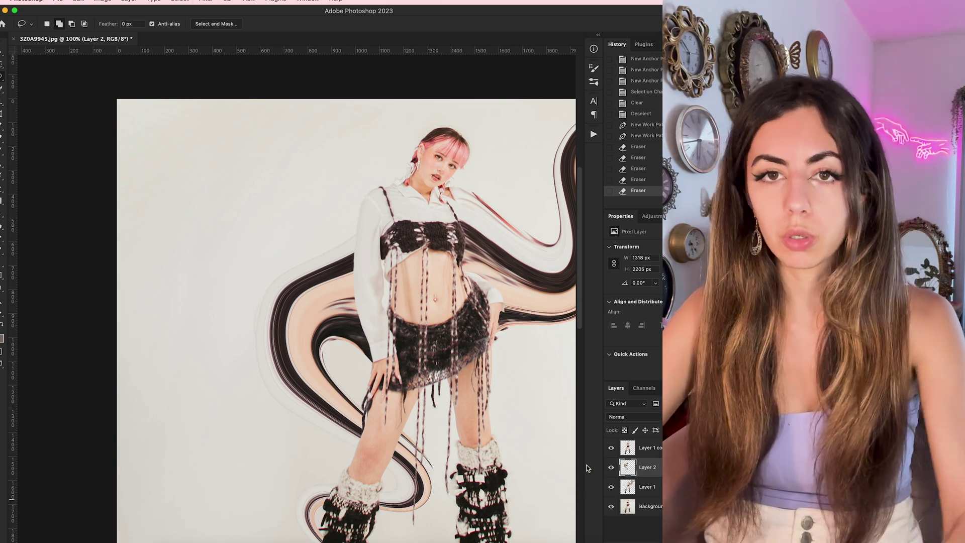
Push the curl beside the sleeve slightly further outward on Layer 2 with a size 600 Liquify brush, hiding the backdrop before applying.
key(super+shift+x)
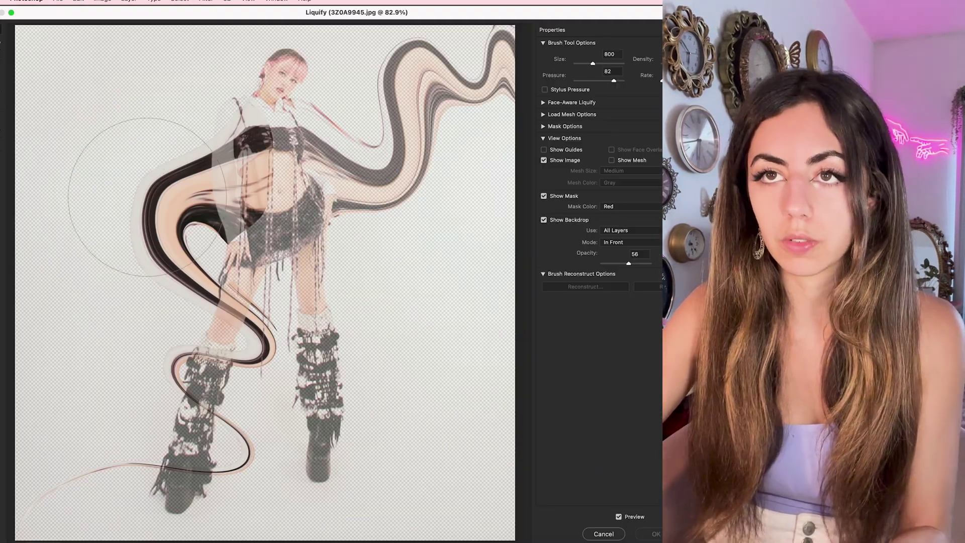
key(bracketleft)
key(bracketleft)
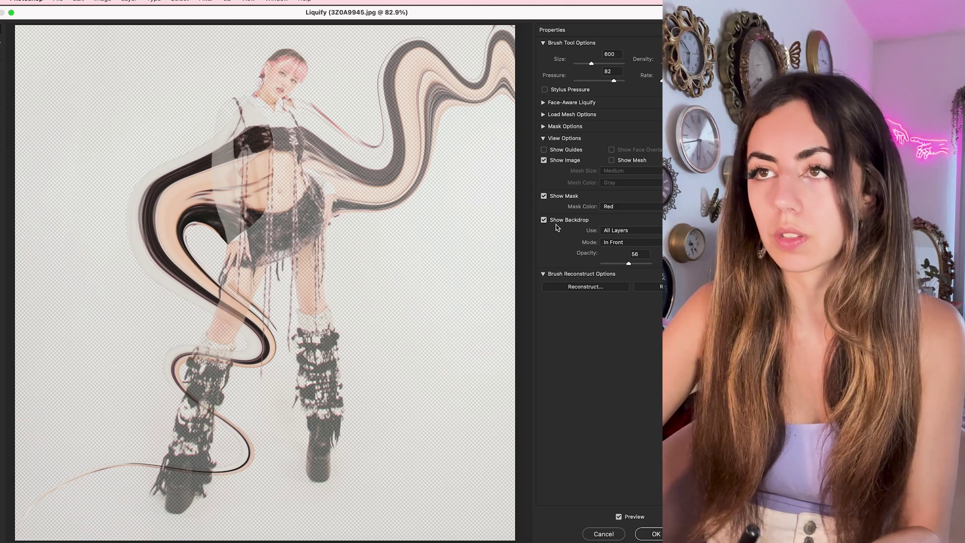
click(544, 220)
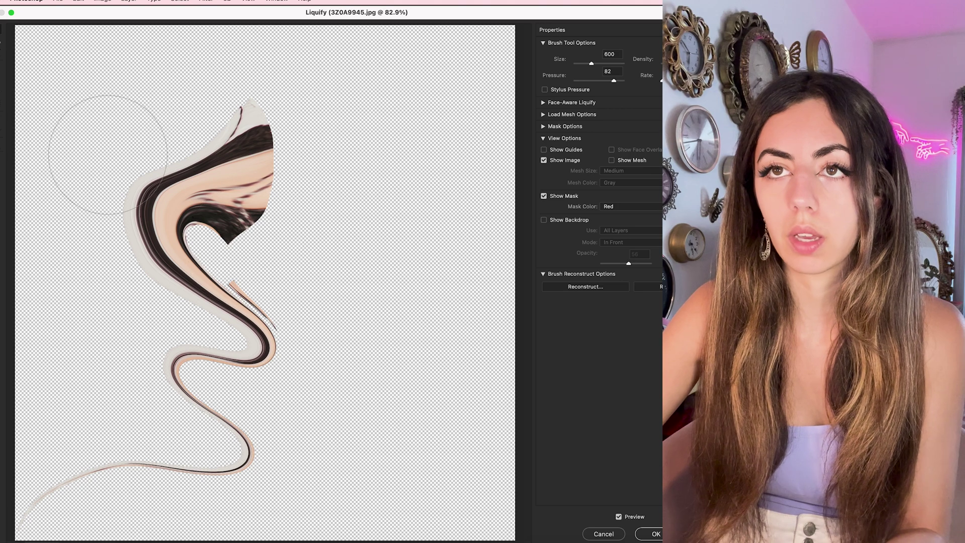
key(Return)
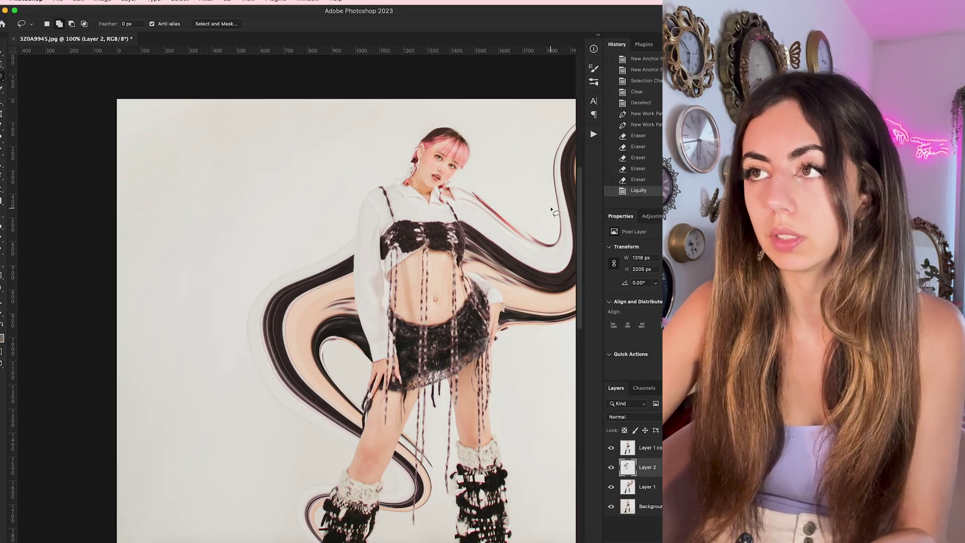
click(634, 180)
click(635, 190)
key(super+0)
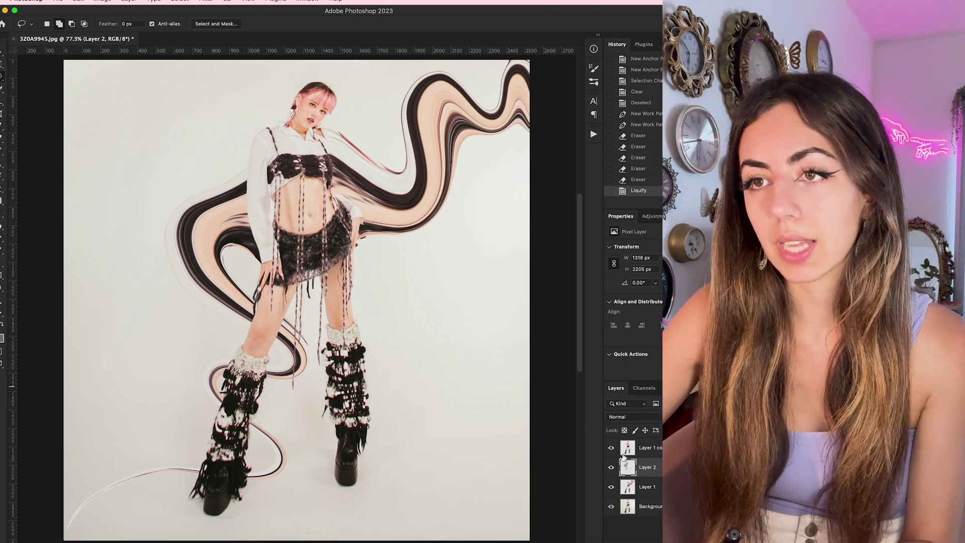
Load Layer 2's smear outline as a selection and erase the leg inside it on Layer 1 copy, bringing the smear in front, and deselect.
super+click(628, 469)
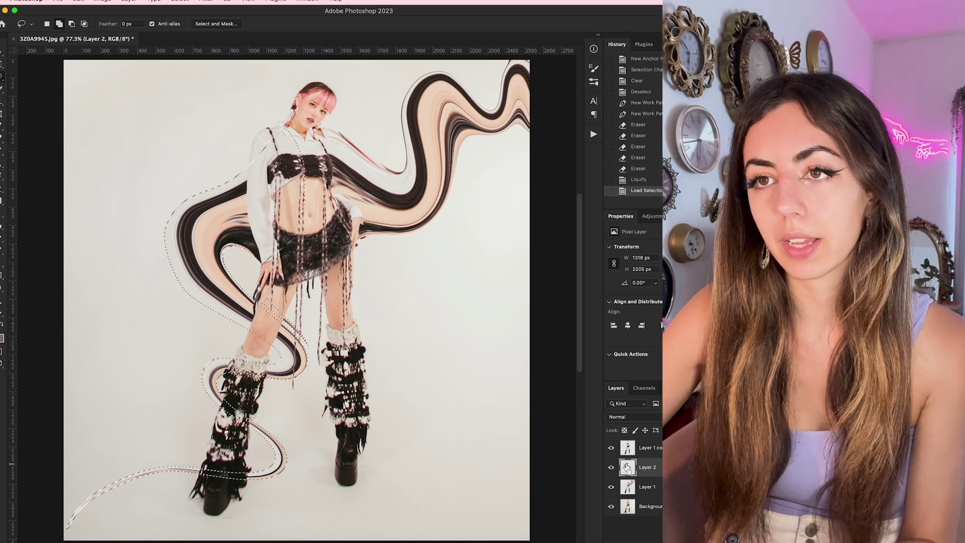
click(649, 448)
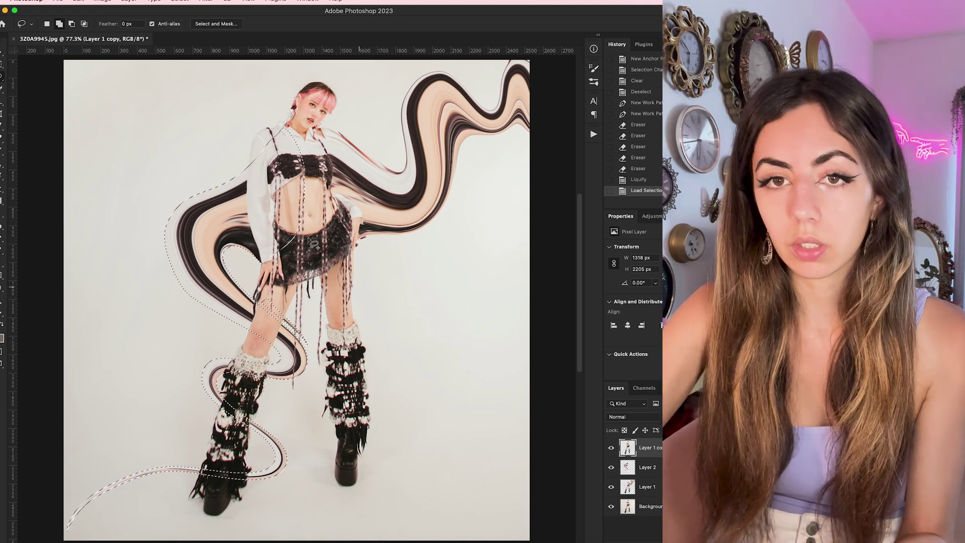
key(e)
key(bracketleft)
key(bracketleft)
mouse_move(267, 322)
mouse_down()
mouse_move(277, 343)
mouse_move(285, 335)
mouse_move(276, 345)
mouse_move(259, 337)
mouse_up()
drag(265, 324, 278, 333)
mouse_move(271, 408)
mouse_down()
mouse_move(229, 407)
mouse_move(253, 433)
mouse_move(235, 410)
mouse_up()
drag(235, 410, 254, 431)
key(super+d)
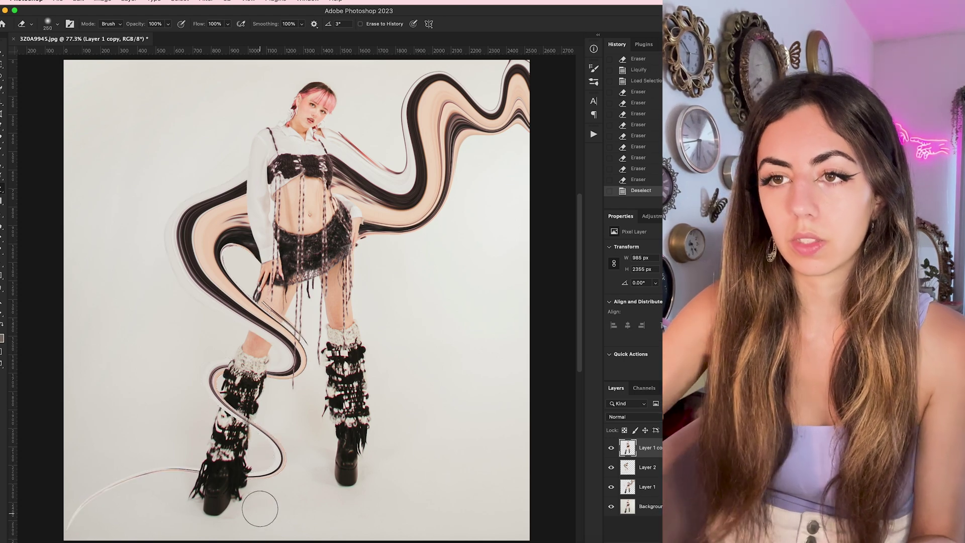
Delete the two smear layers, Layer 2 and Layer 1, and duplicate the remaining cutout of the model.
click(641, 467)
key(Delete)
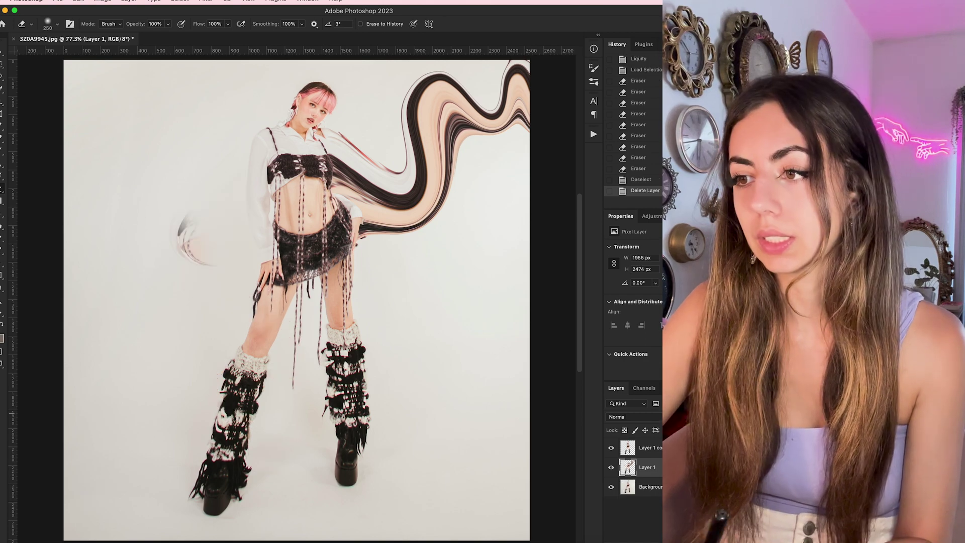
key(Delete)
key(super+j)
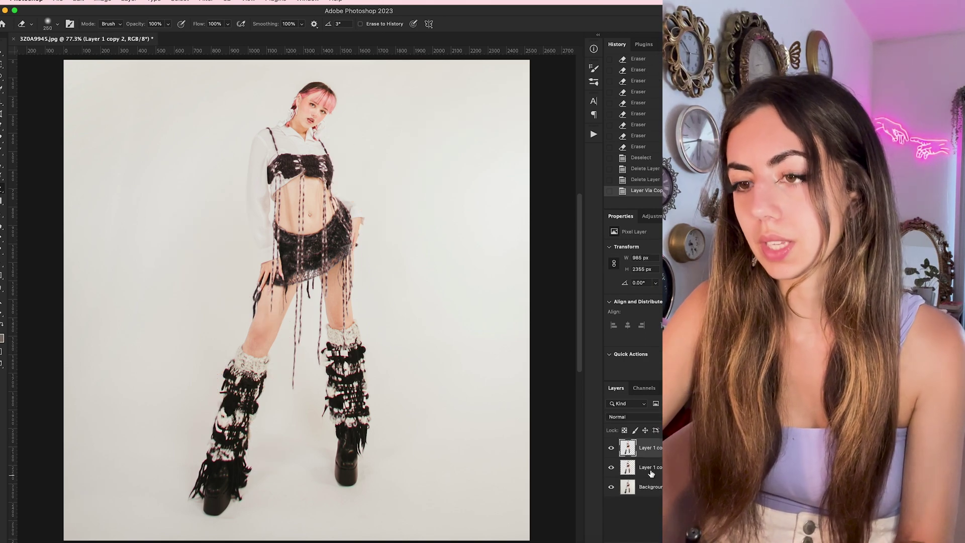
Lasso the shoulder and strap area on the lower cutout, copy it to a new layer, and Liquify it into a ribbon reaching the upper right corner.
key(l)
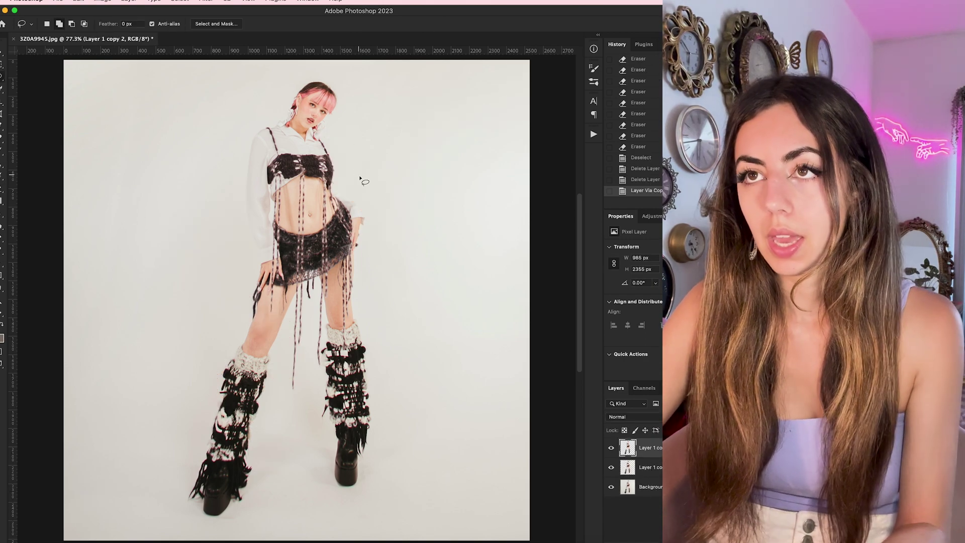
click(641, 462)
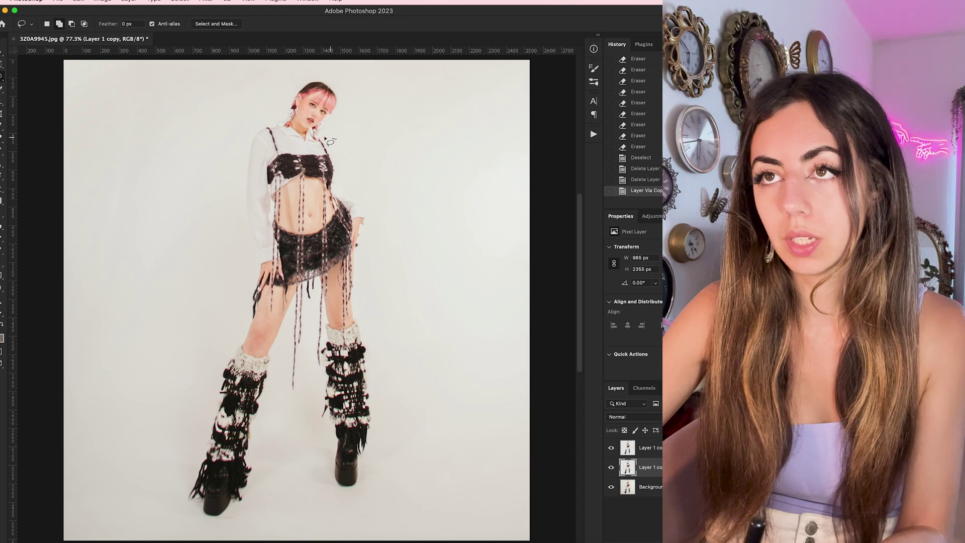
drag(322, 186, 347, 149)
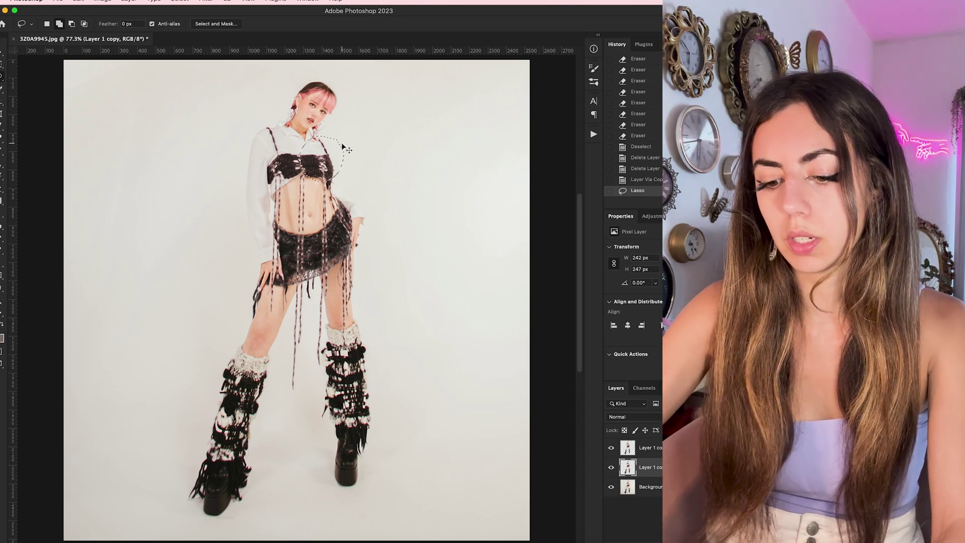
key(super+j)
key(shift+super+x)
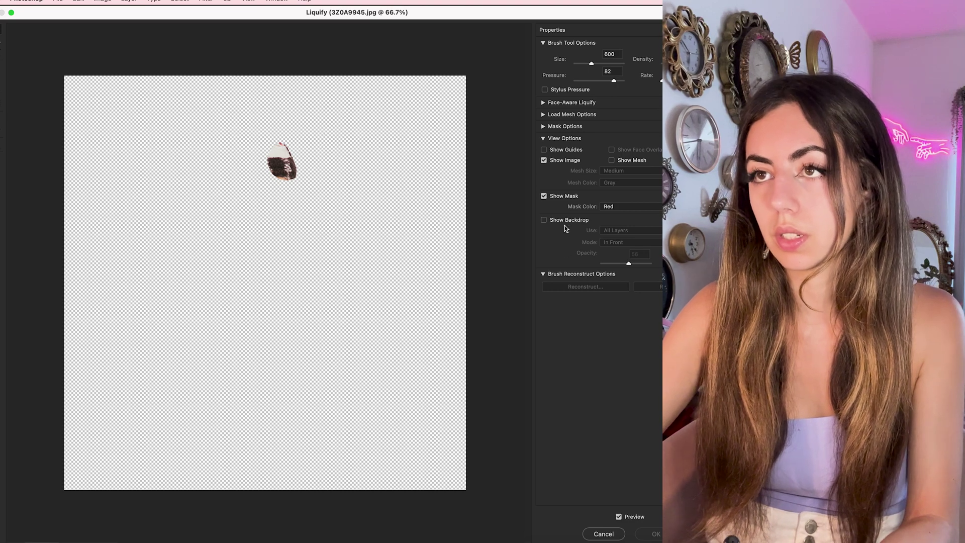
click(564, 222)
key([)
mouse_move(284, 151)
mouse_down()
mouse_move(321, 120)
mouse_move(294, 139)
mouse_move(383, 116)
mouse_move(315, 114)
mouse_move(426, 138)
mouse_move(380, 136)
mouse_move(461, 67)
mouse_up()
key(Return)
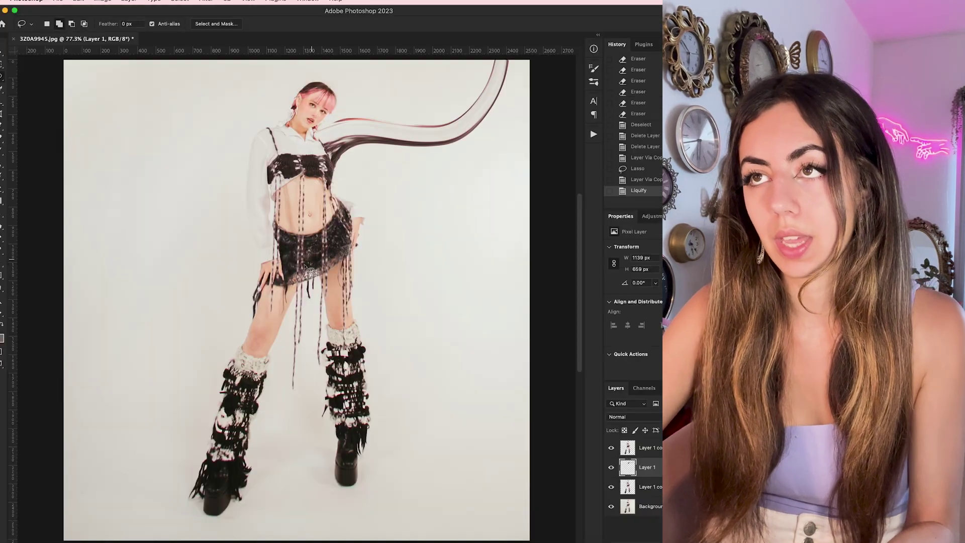
Lasso the side of the top on the lower cutout, copy it to a new layer, and Liquify it into a second ribbon beneath the first.
click(645, 493)
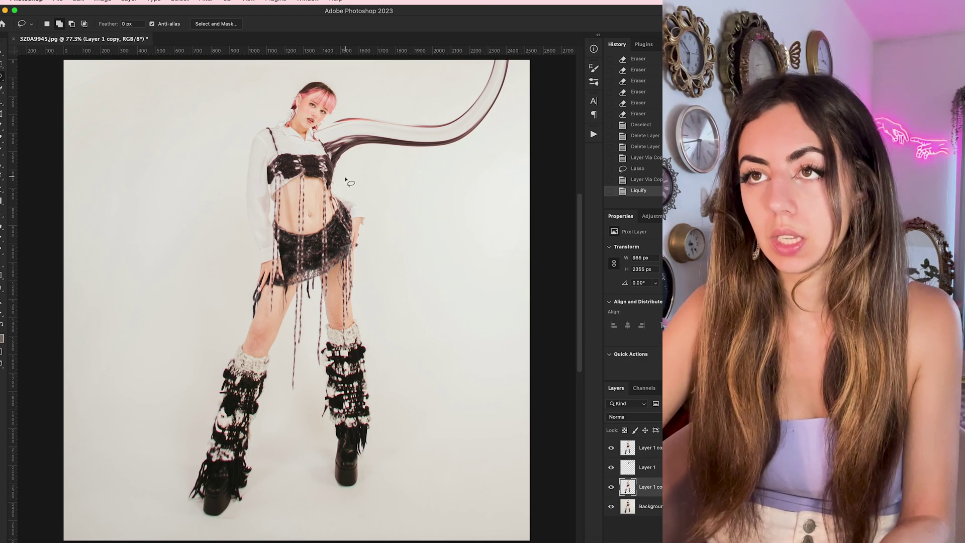
drag(346, 200, 337, 161)
key(super+j)
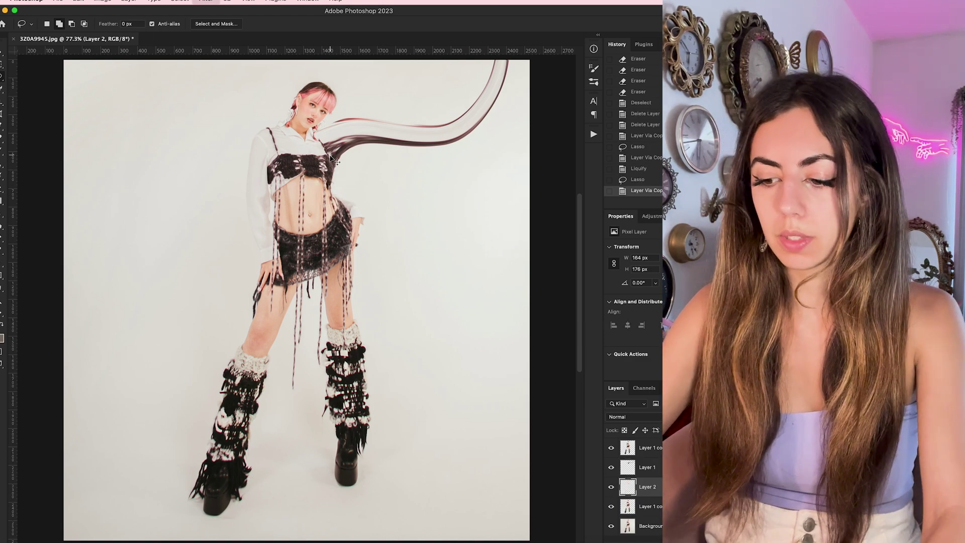
key(shift+super+x)
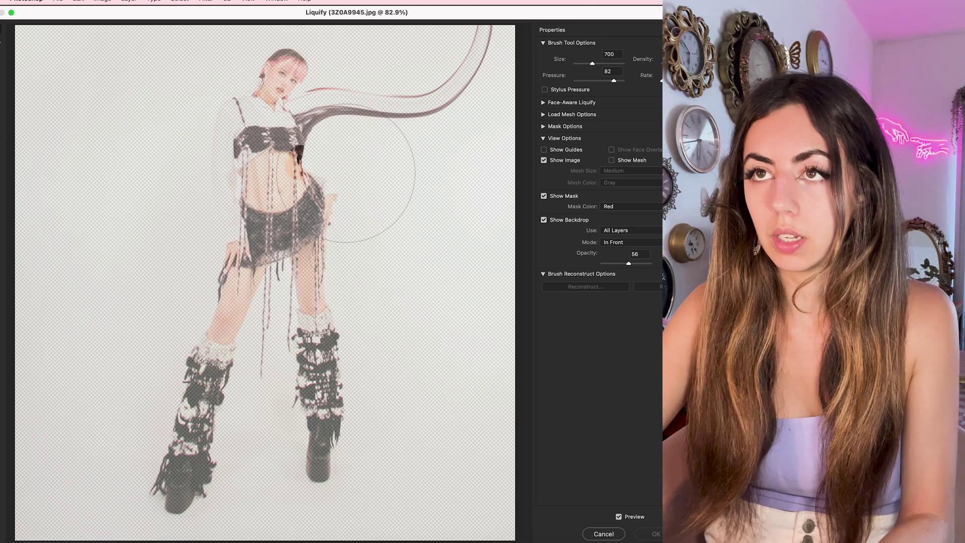
mouse_move(314, 157)
mouse_down()
mouse_move(362, 114)
mouse_move(357, 104)
mouse_move(333, 120)
mouse_move(408, 108)
mouse_up()
key(bracketright)
mouse_move(348, 108)
mouse_down()
mouse_move(438, 128)
mouse_move(466, 91)
mouse_up()
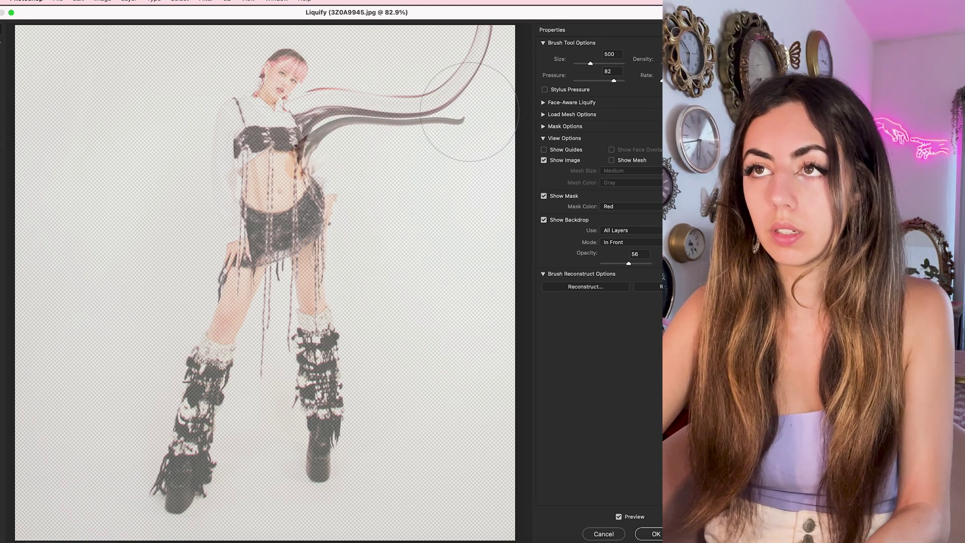
key(Return)
Lasso the hip and hand on the lower cutout, copy them to a new layer, and Liquify them into a third ribbon sweeping up and outward.
click(632, 506)
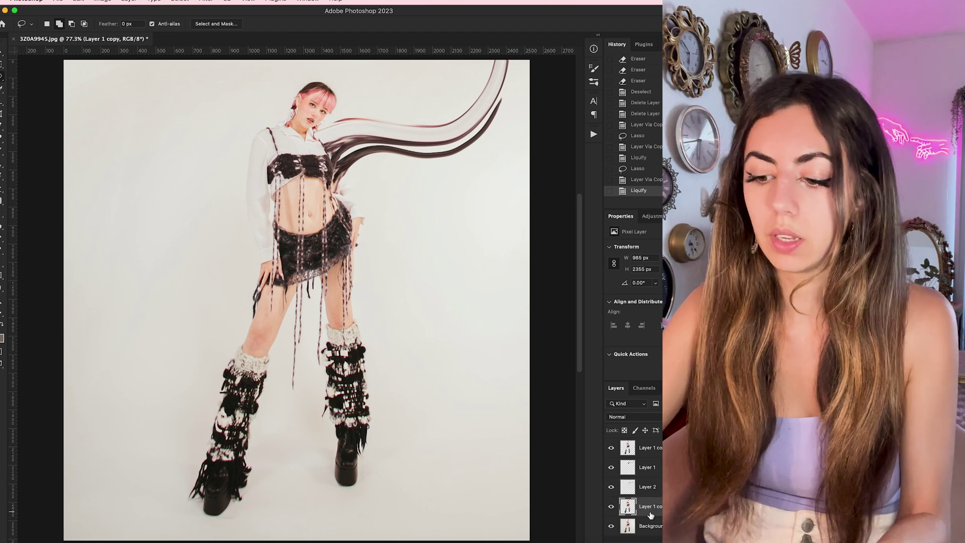
drag(341, 250, 372, 198)
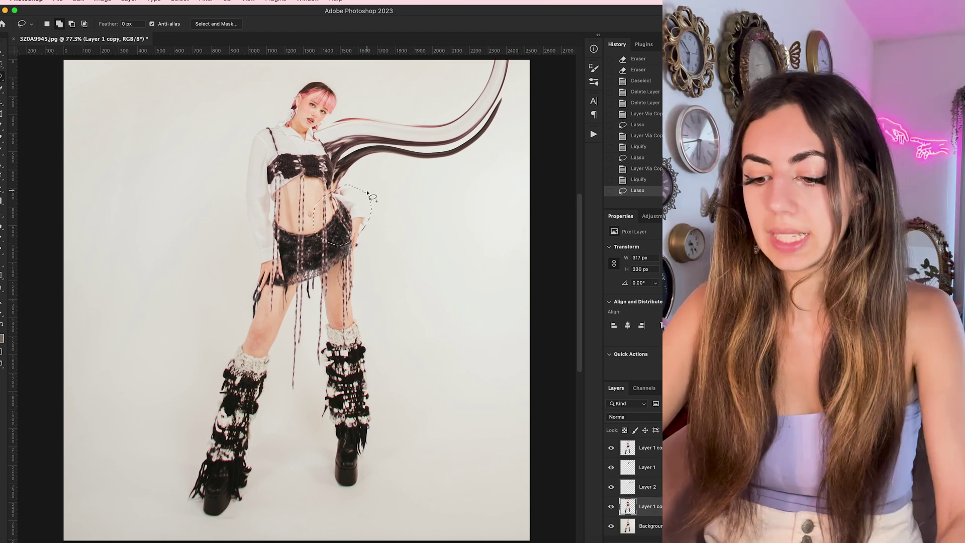
key(super+j)
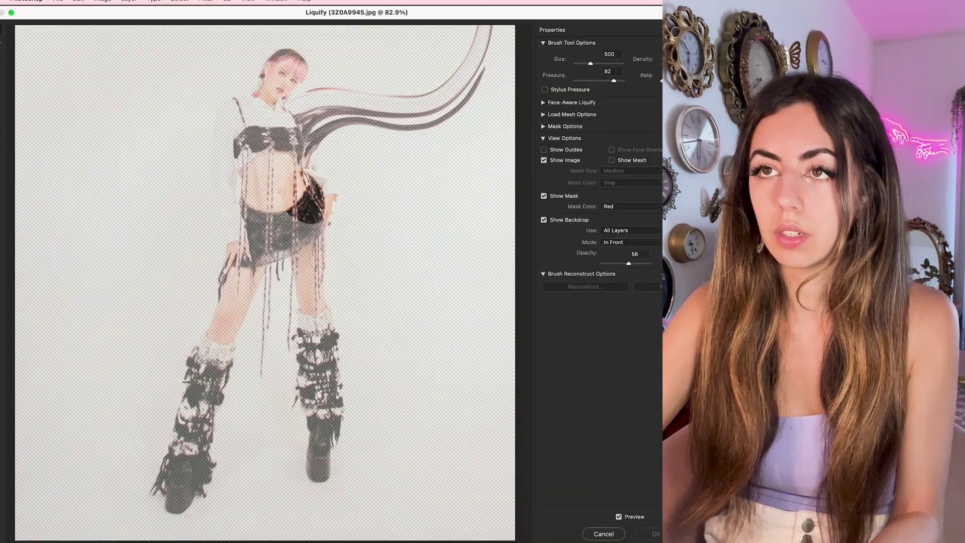
key(super+minus)
drag(338, 194, 473, 65)
key(Return)
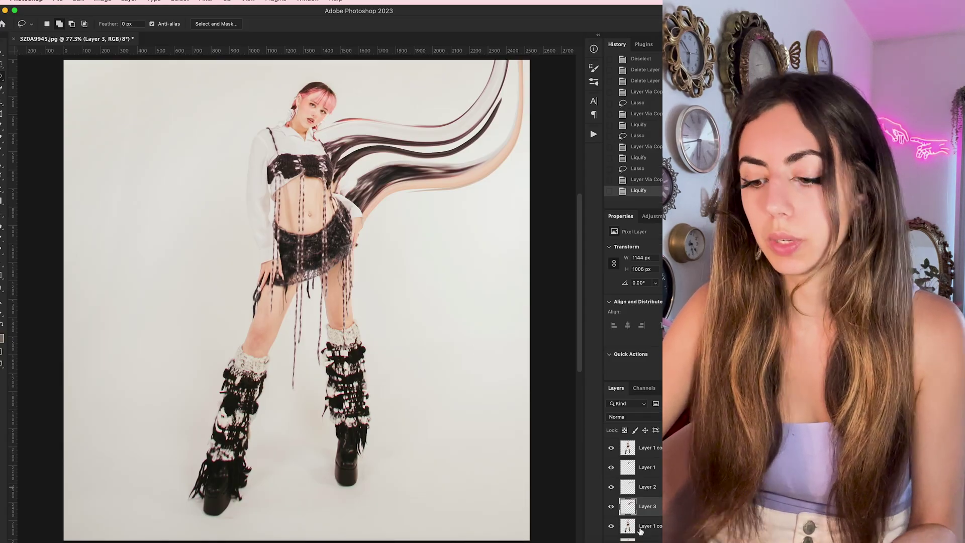
Lasso the opposite sleeve and side of the top, copy them to a new layer, and Liquify them into a ribbon down toward the photo's left edge.
drag(284, 229, 237, 203)
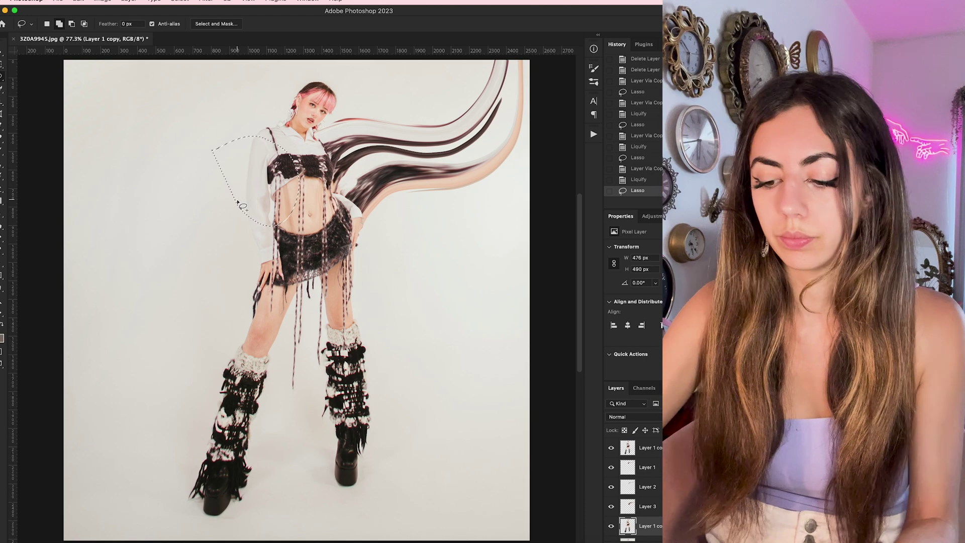
key(super+j)
key(shift+super+x)
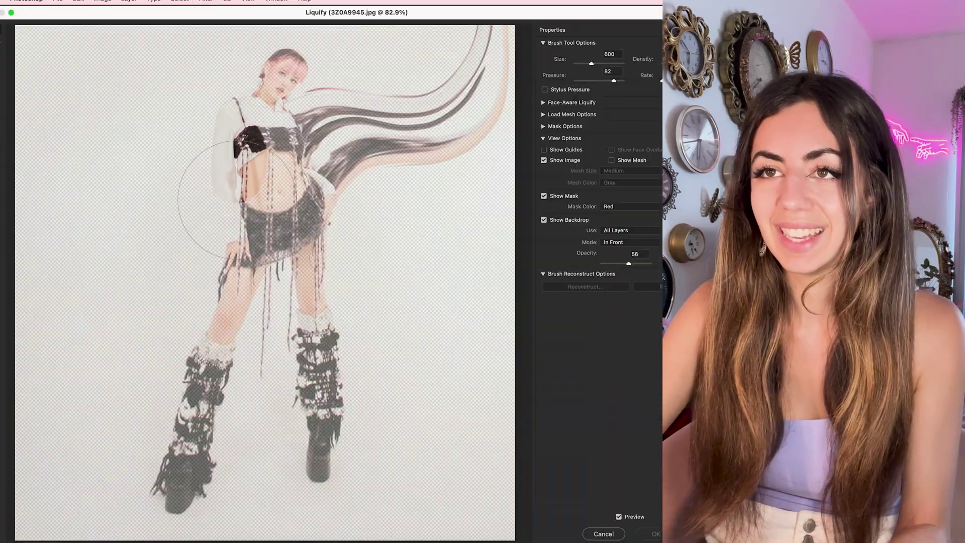
key(super+minus)
key(super+minus)
drag(196, 240, 184, 257)
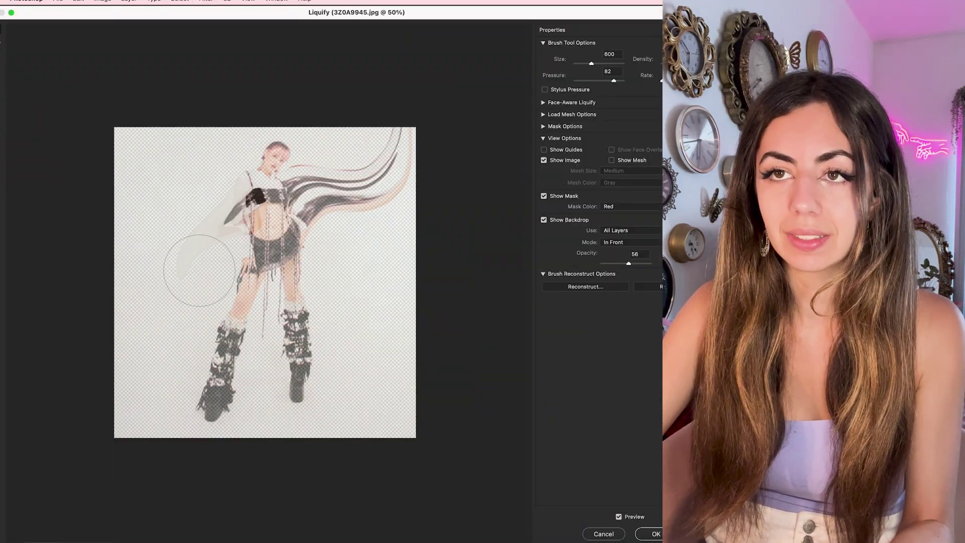
key(Return)
Outline the sleeve cuff, bare waist and upper skirt with the Lasso tool.
drag(257, 267, 281, 212)
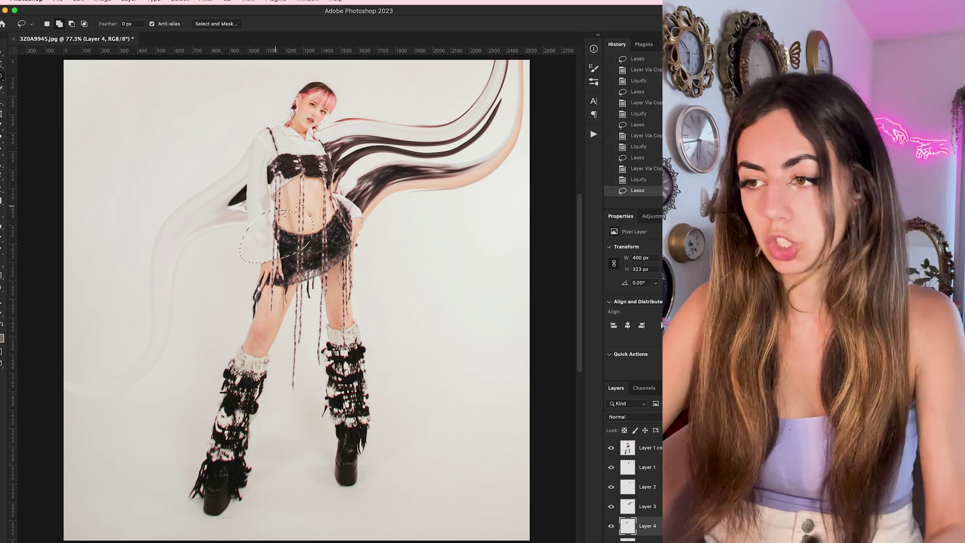